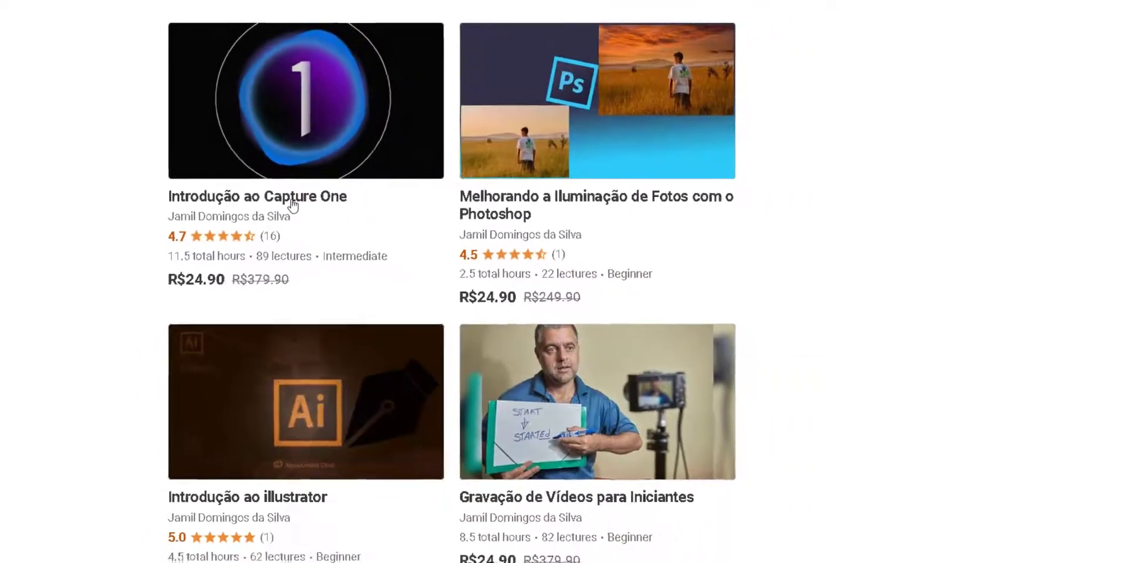
# Open the 'Introdução ao Capture One' course page and highlight its 11.5 hours of on-demand video
pyautogui.click(276, 199)
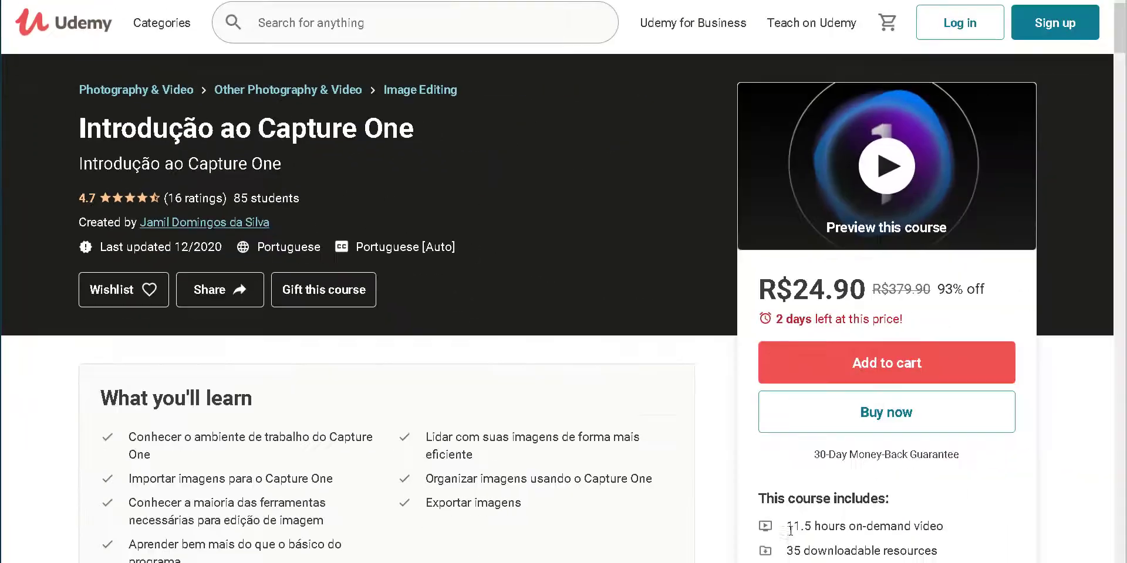
pyautogui.moveTo(435, 400); pyautogui.dragTo(873, 364)
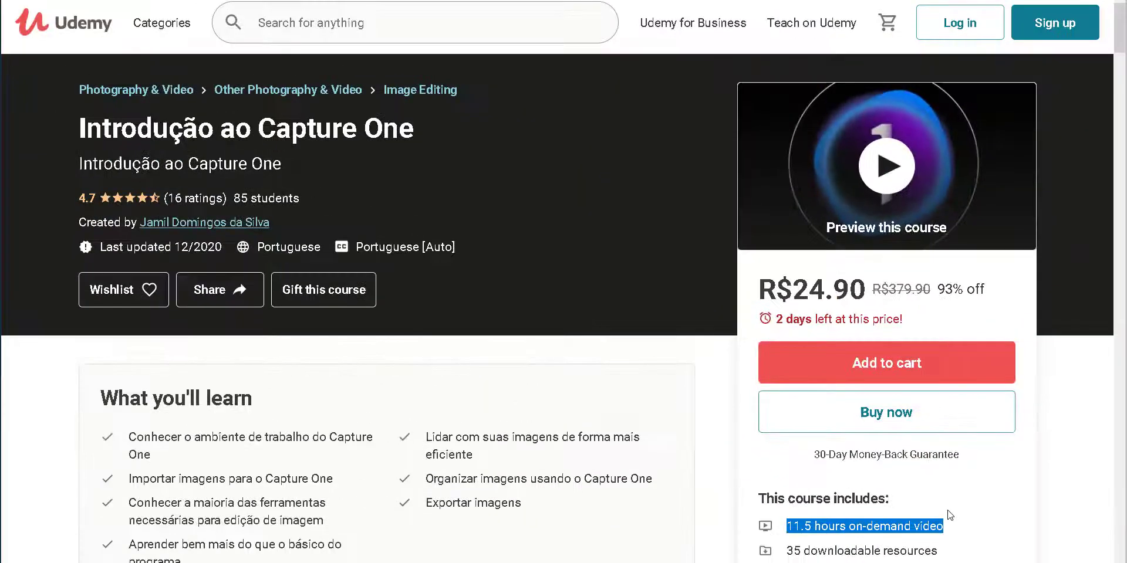
# Scroll down the curriculum and expand, then collapse, the Tether lesson section
pyautogui.scroll(-10, 349, 385)
pyautogui.scroll(-5, 350, 389)
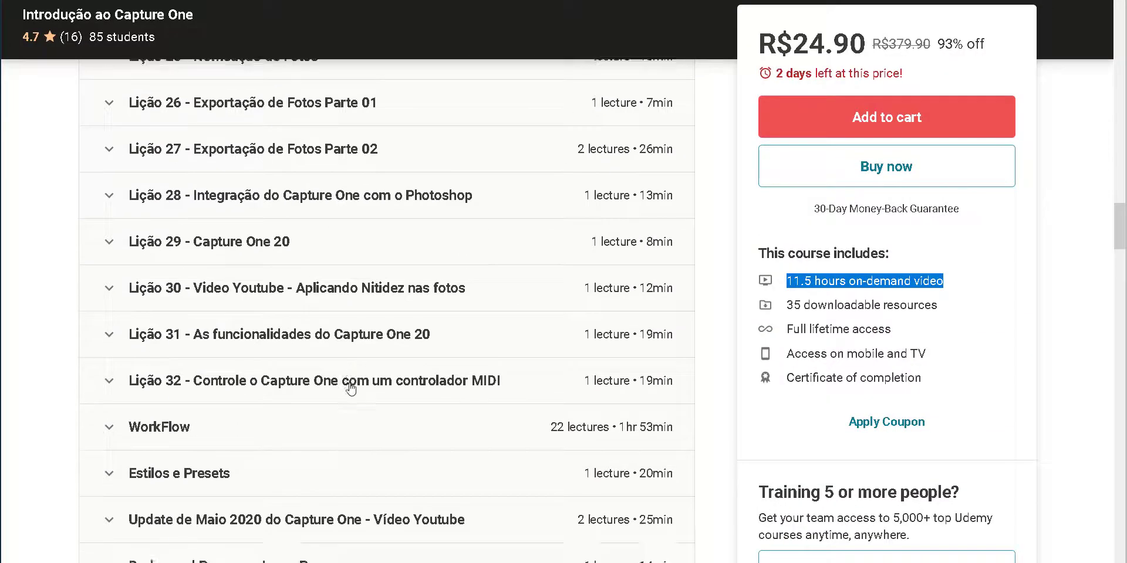
pyautogui.scroll(-4, 350, 382)
pyautogui.scroll(-3, 329, 435)
pyautogui.click(109, 230)
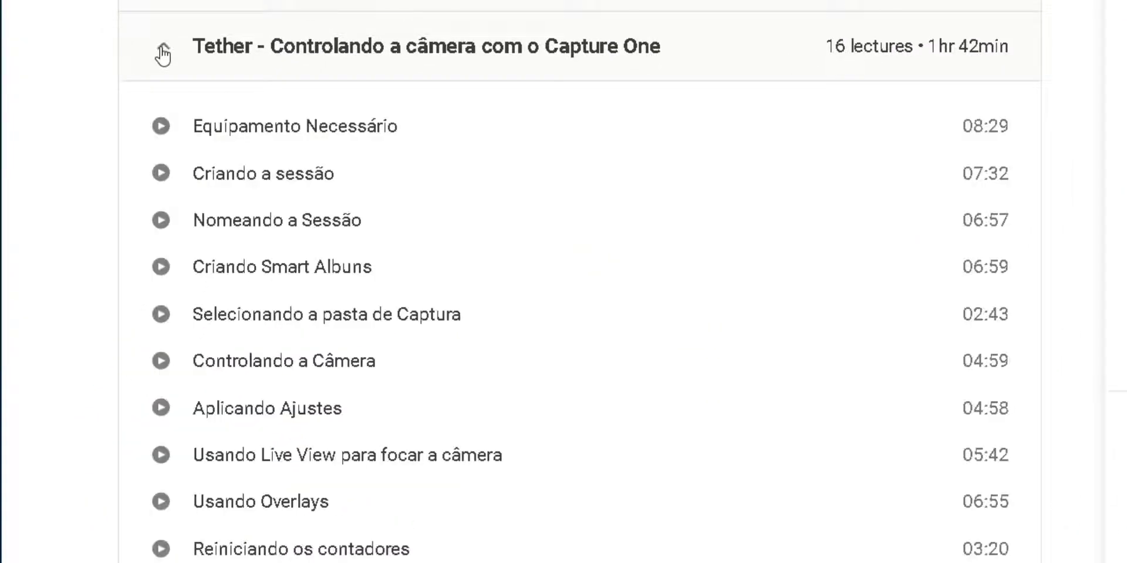
pyautogui.click(163, 54)
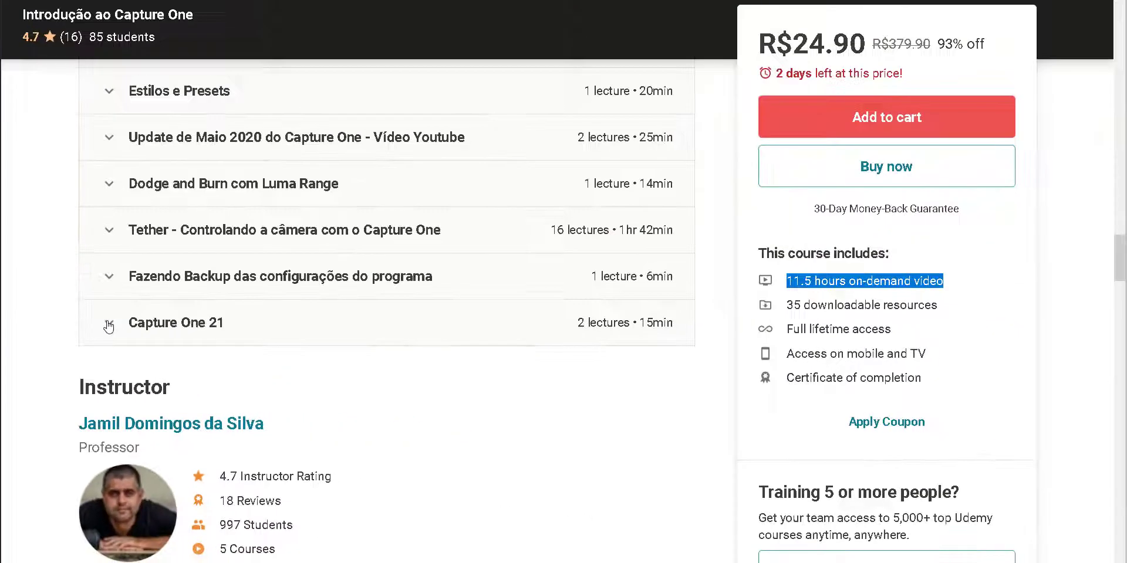
# Expand and collapse the Capture One 21 section, then scroll further down the page
pyautogui.click(109, 324)
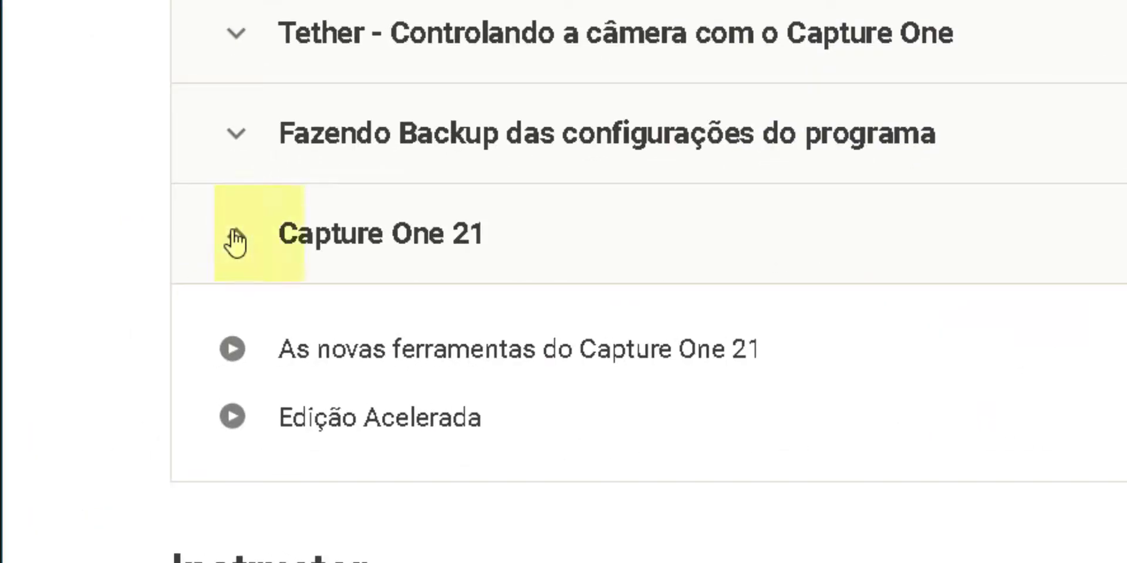
pyautogui.click(236, 241)
pyautogui.scroll(-3, 235, 241)
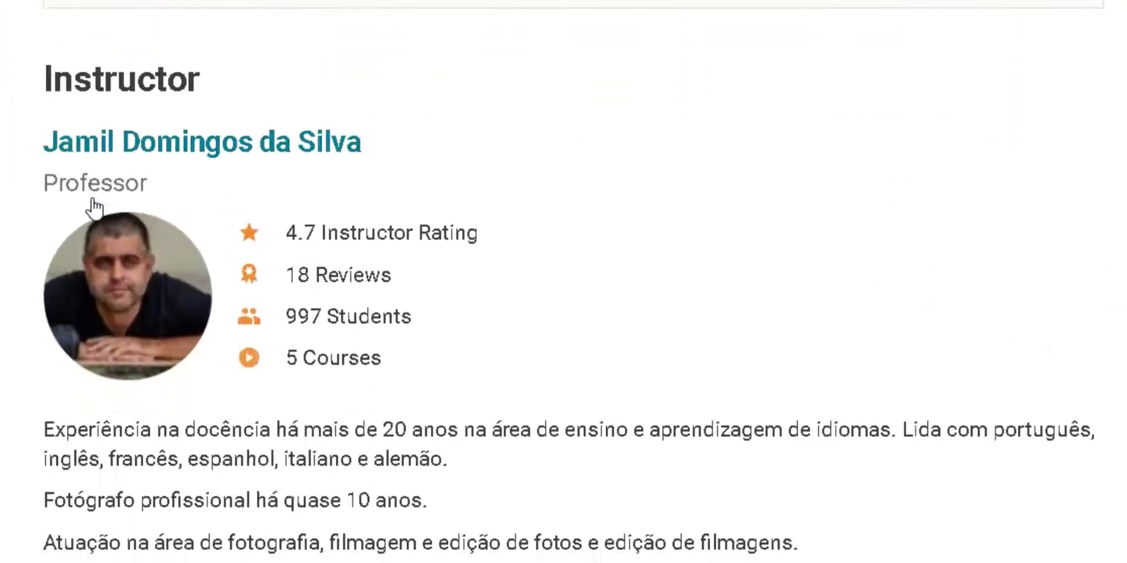
pyautogui.scroll(-3, 94, 209)
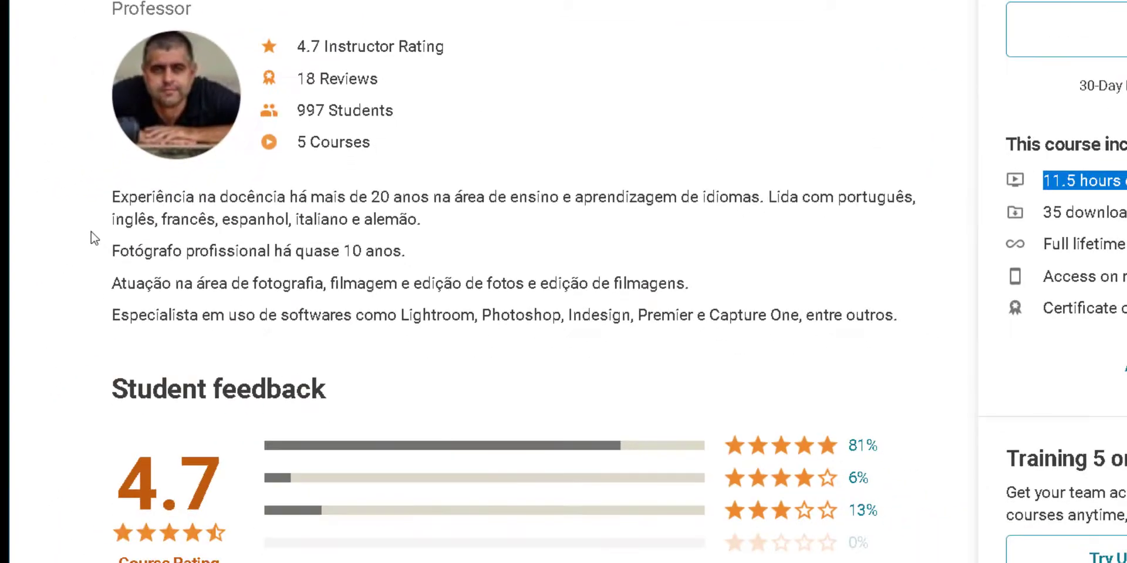
pyautogui.scroll(-10, 303, 174)
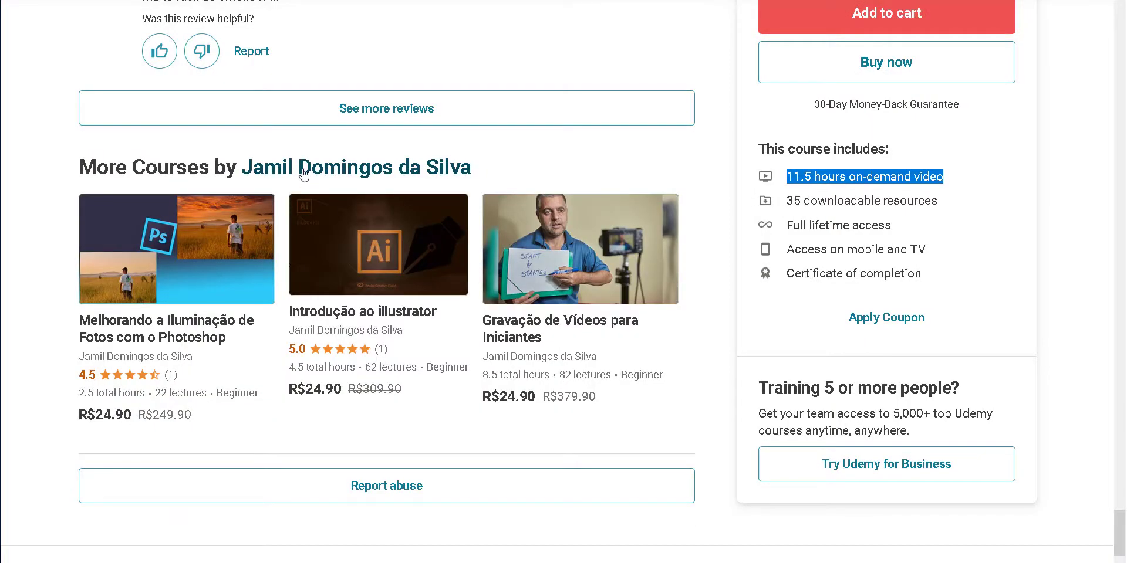
# Open the instructor's profile, scroll to 'My courses (5)' and zoom the page out twice
pyautogui.click(304, 174)
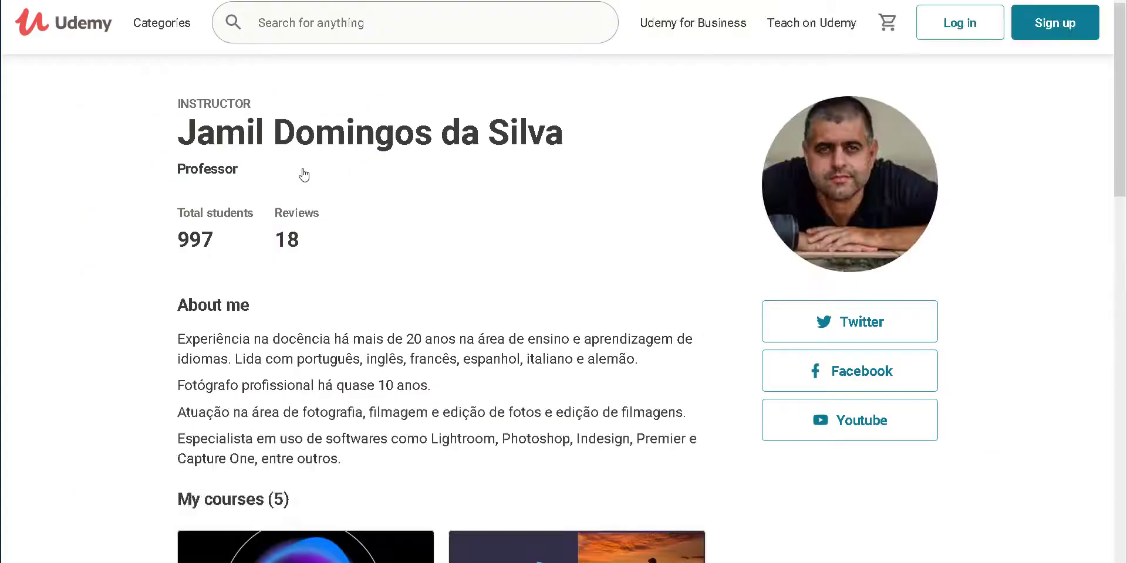
pyautogui.scroll(-2, 86, 337)
pyautogui.scroll(-5, 86, 338)
pyautogui.scroll(-1, 92, 342)
pyautogui.hotkey('ctrl', '-')
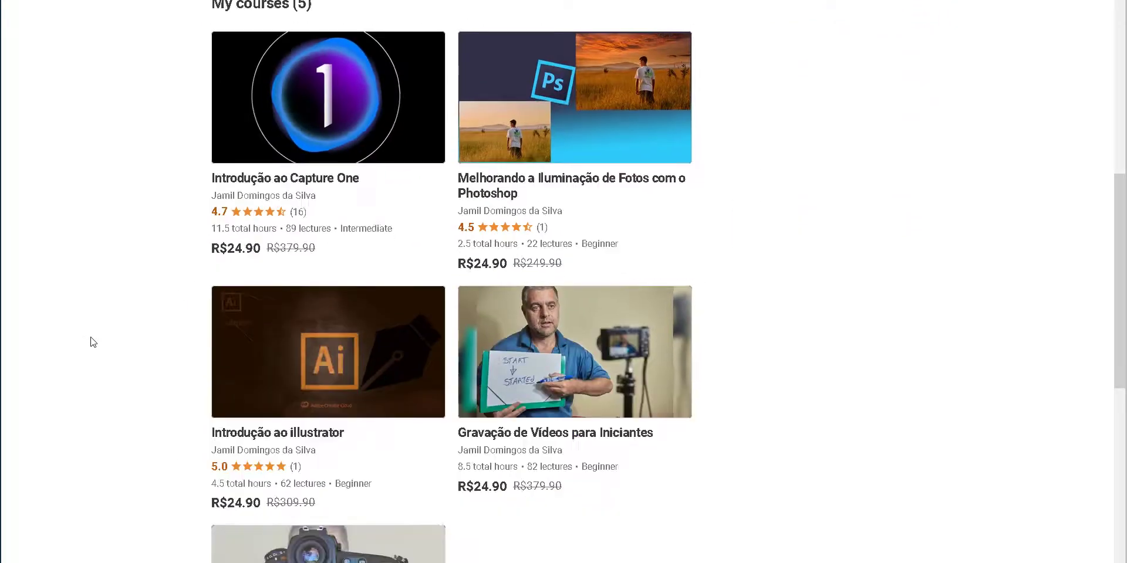
pyautogui.hotkey('ctrl', '-')
pyautogui.hotkey('ctrl', '-')
pyautogui.hotkey('ctrl', '-')
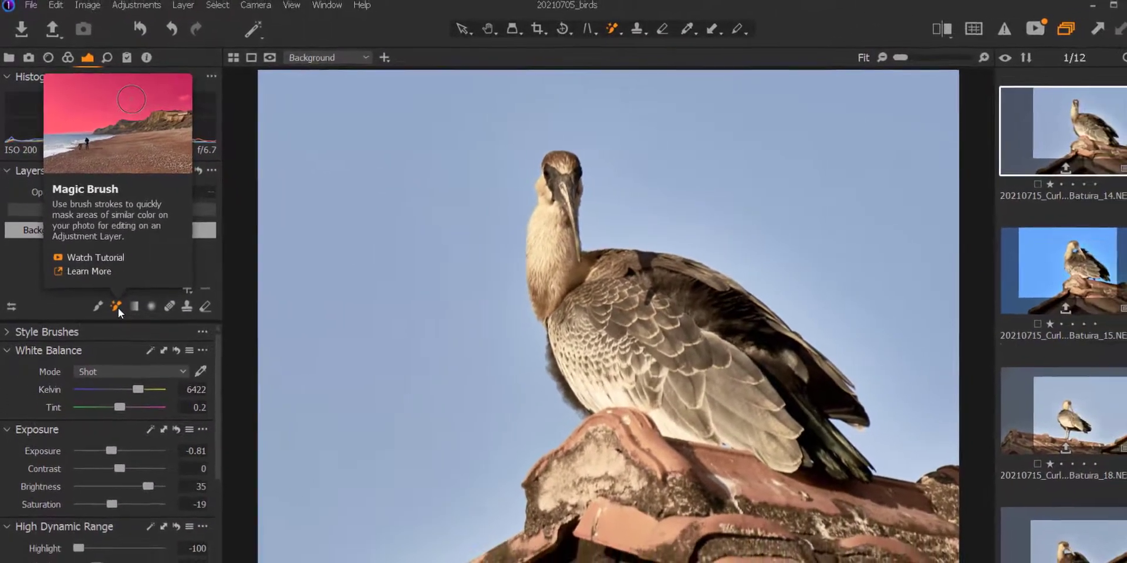
# Dismiss the Magic Brush help and create an adjustment layer on the tutorial image
pyautogui.click(319, 208)
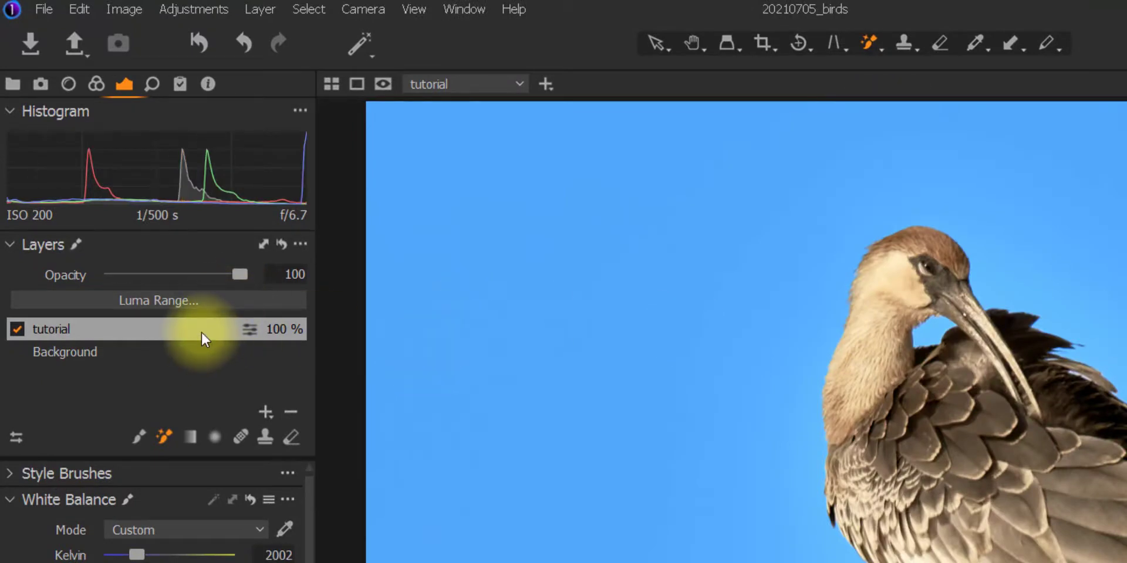
pyautogui.click(265, 412)
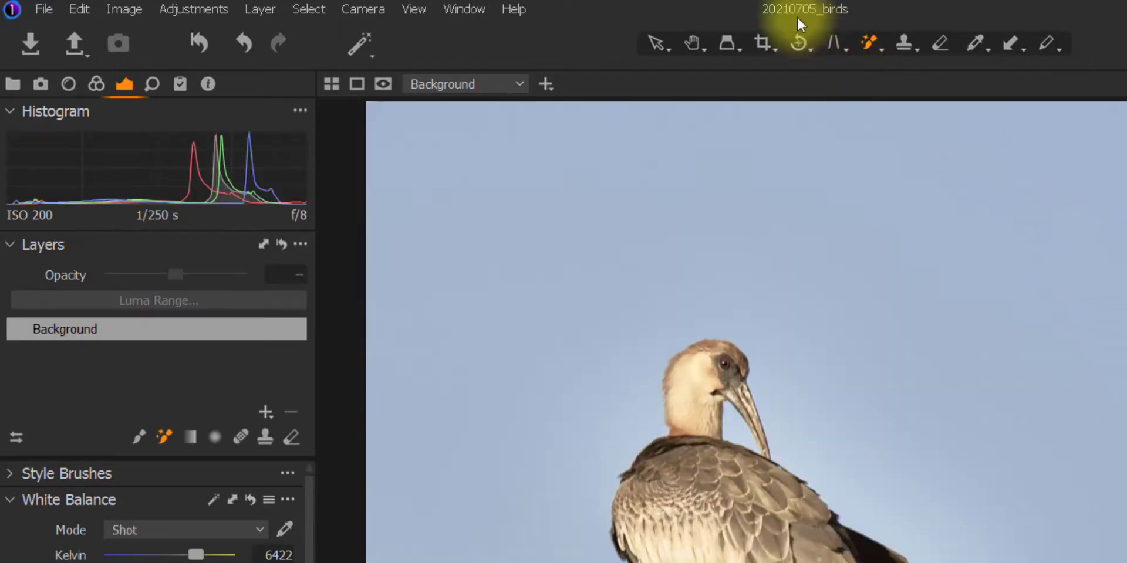
# Pick the Magic Brush from the mask tools and click the sky to create Adjustment Layer 1
pyautogui.click(872, 43)
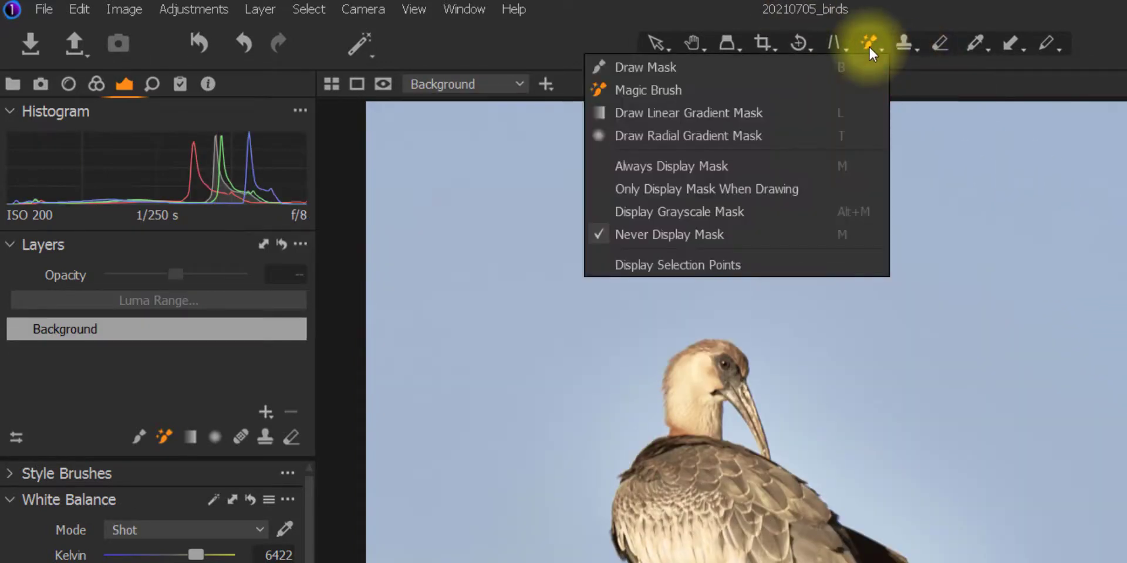
pyautogui.click(828, 90)
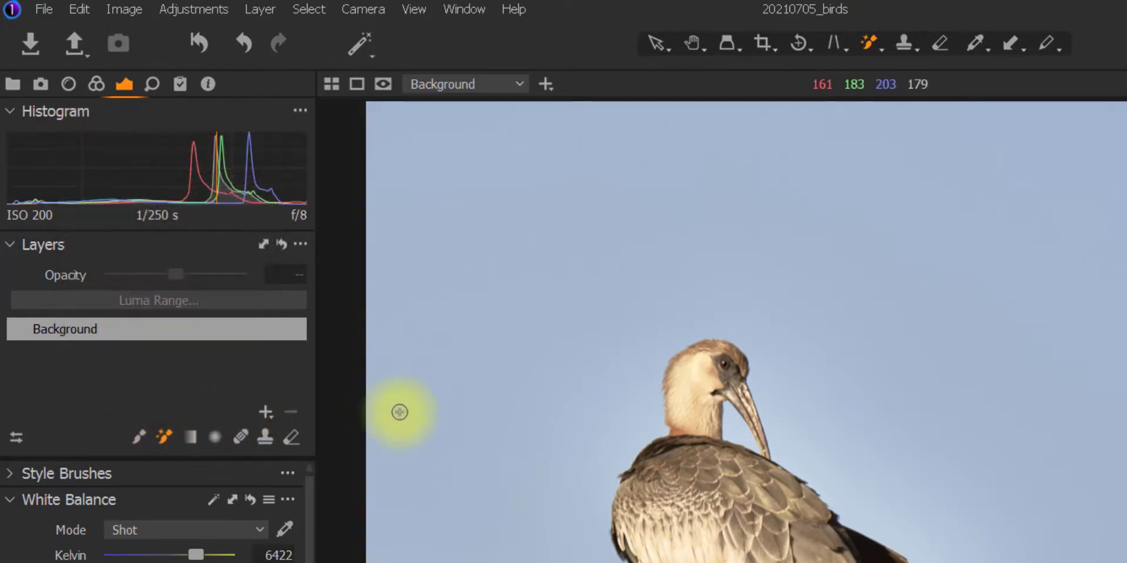
pyautogui.click(474, 394)
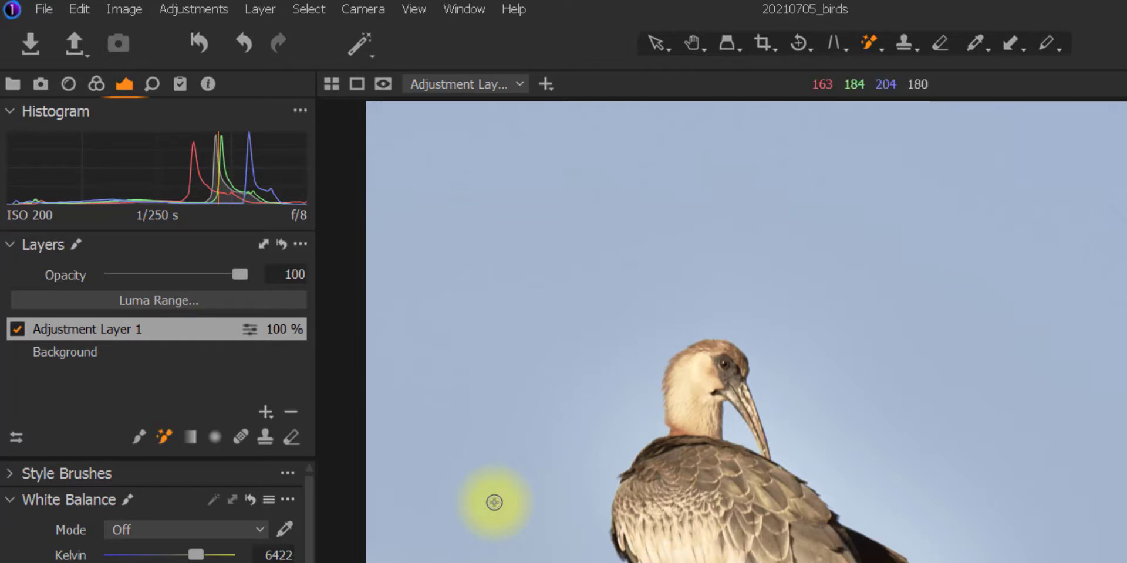
# Show the red mask overlay and set Mask Visibility to Always Display Mask
pyautogui.press('m')
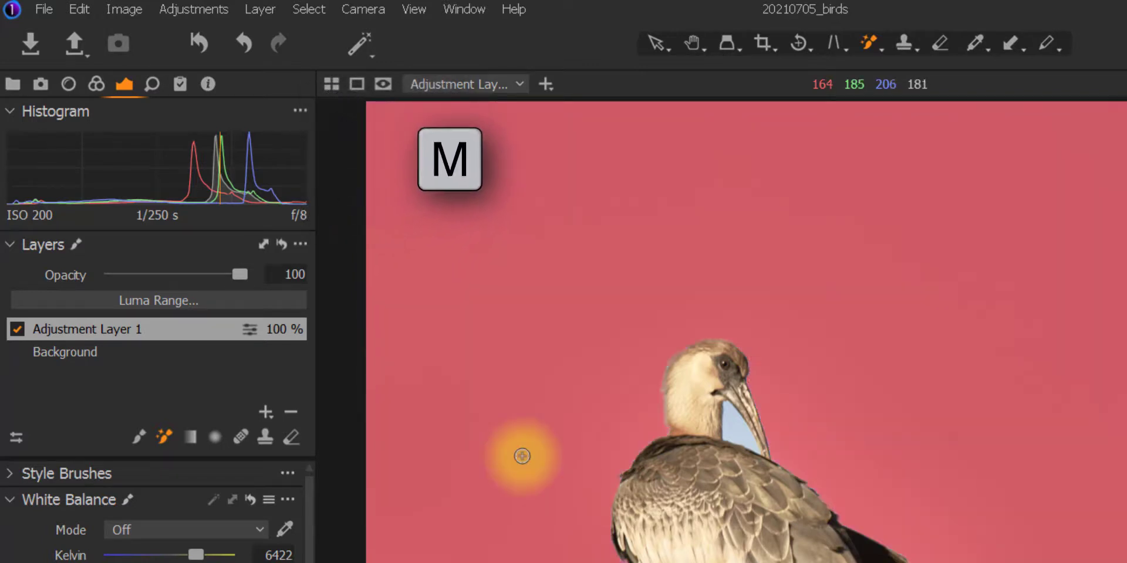
pyautogui.click(383, 84)
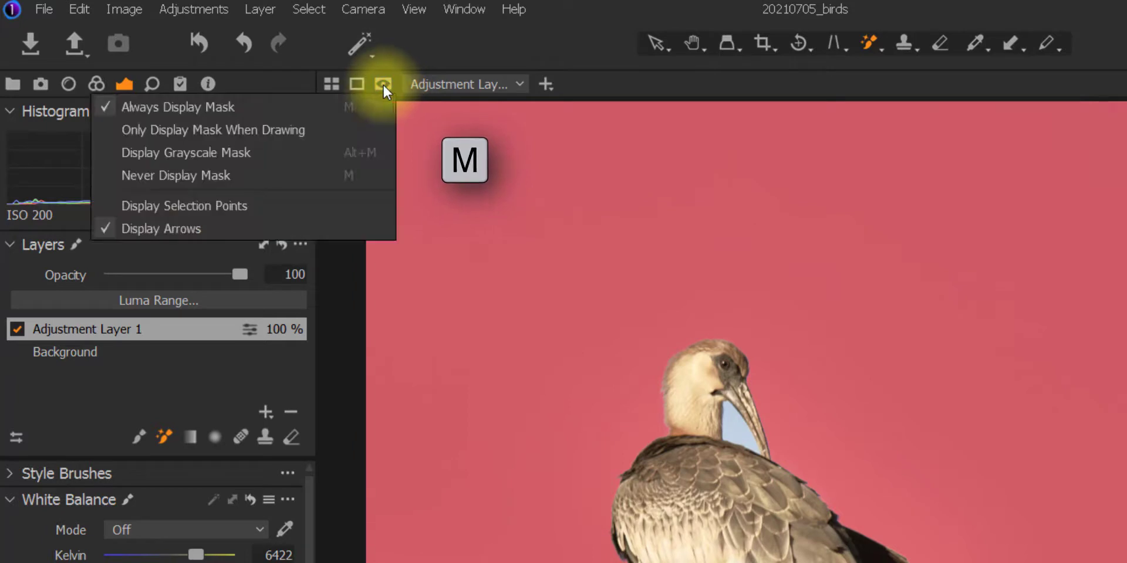
pyautogui.click(315, 106)
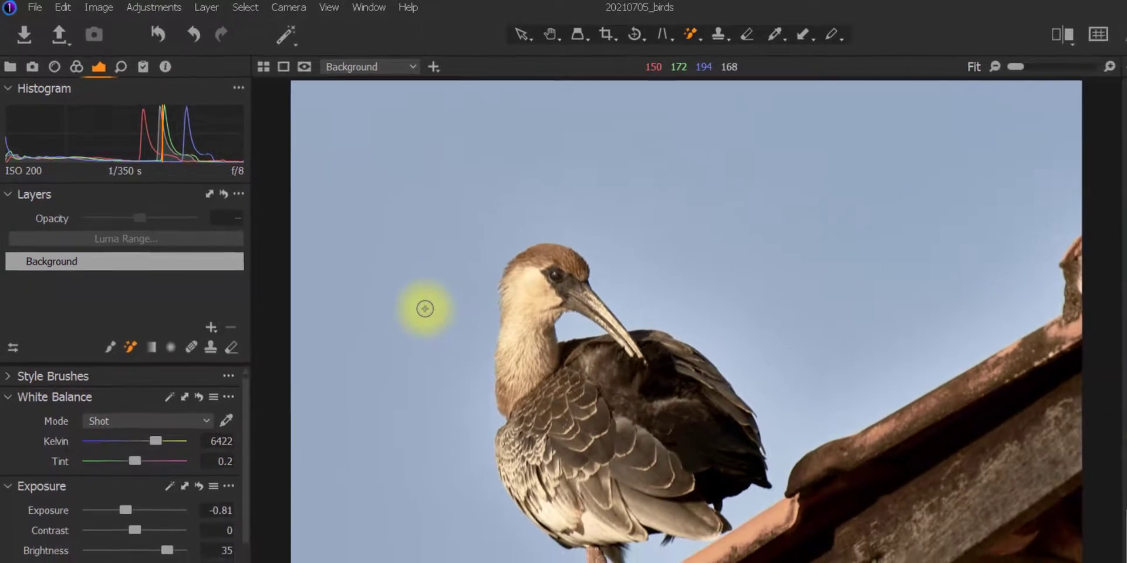
# Magic Brush the open sky, the patch under the bird and the gap beside its bill
pyautogui.click(401, 292)
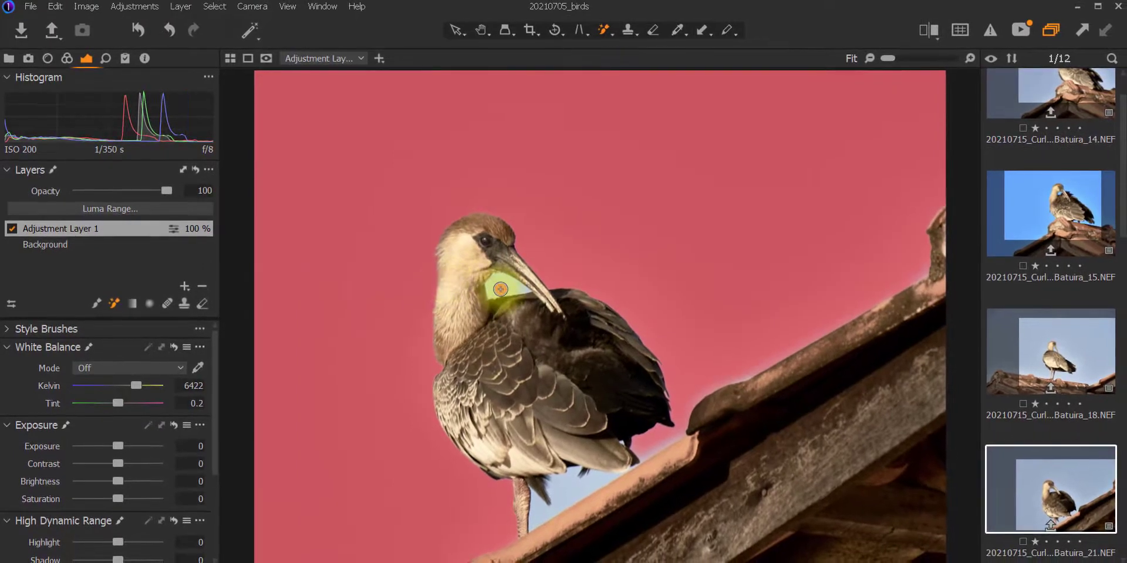
pyautogui.click(568, 496)
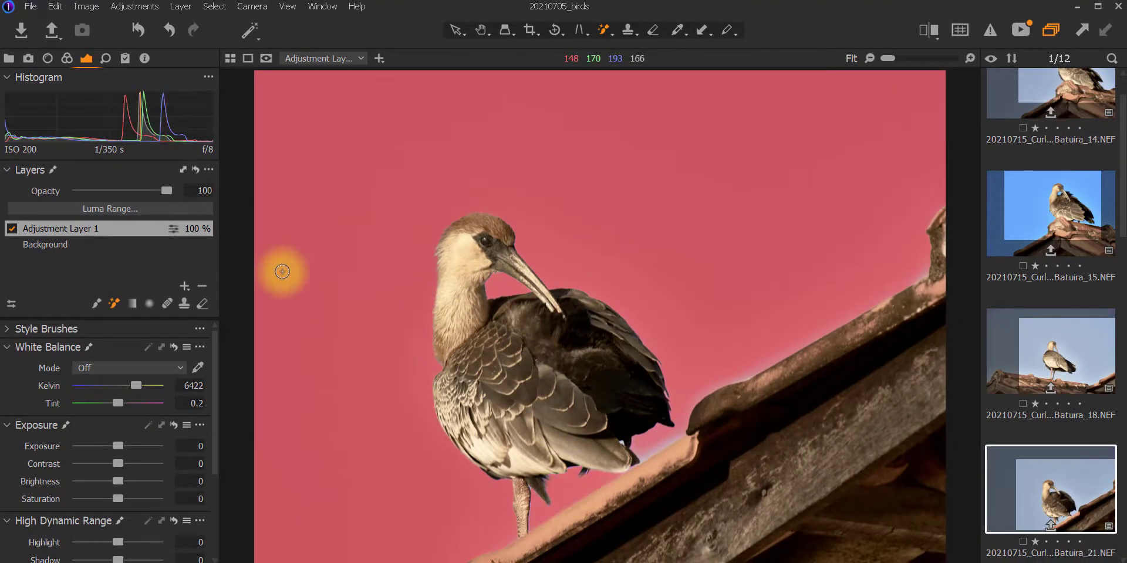
pyautogui.moveTo(283, 271); pyautogui.dragTo(282, 271)
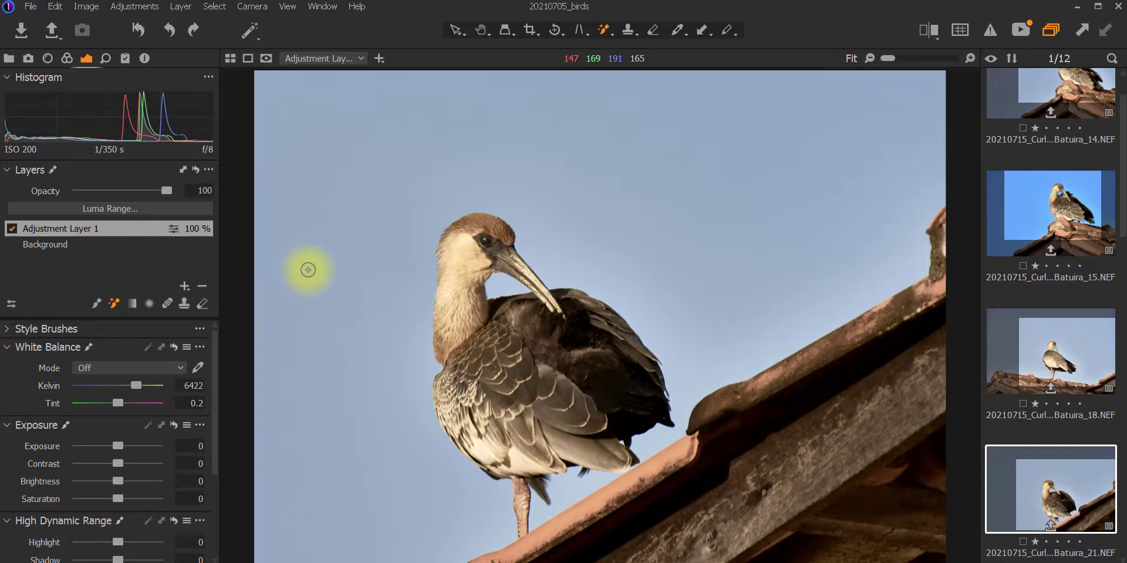
pyautogui.scroll(3, 551, 279)
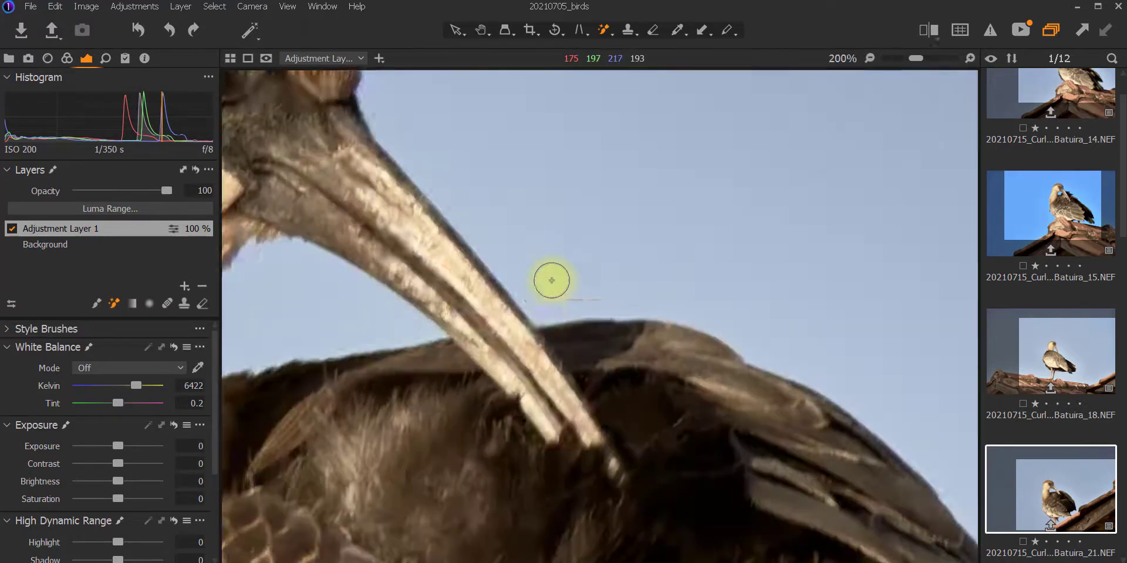
pyautogui.scroll(-2, 547, 248)
pyautogui.click(551, 220)
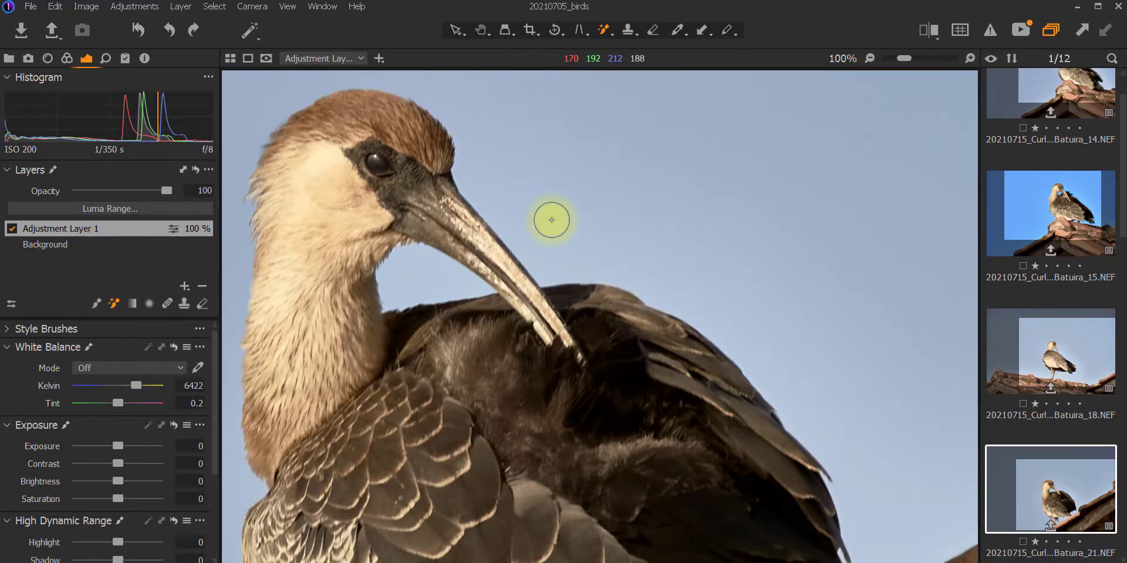
pyautogui.scroll(-2, 551, 220)
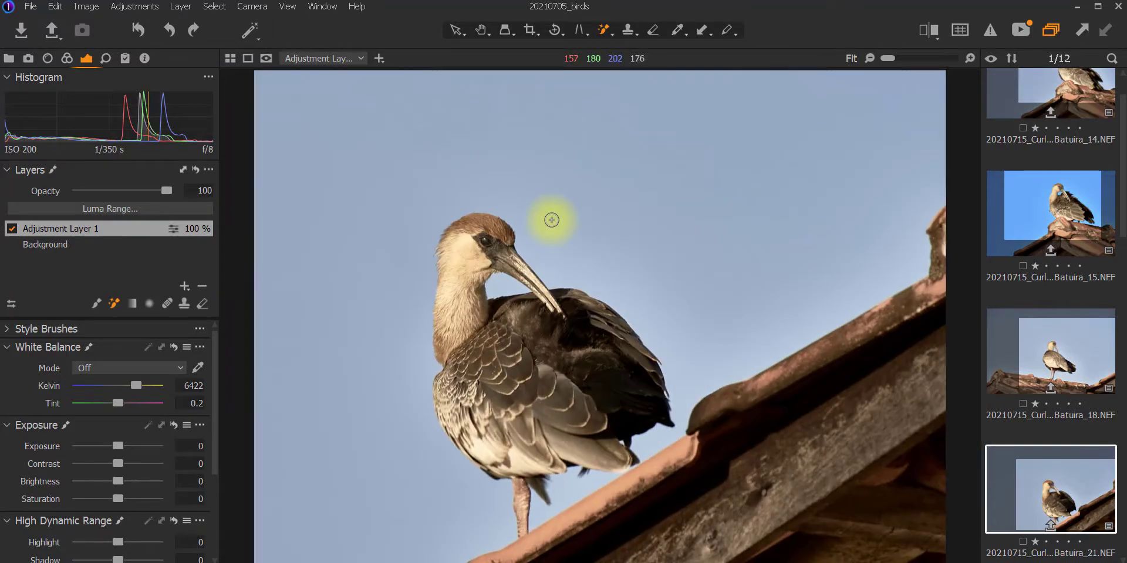
pyautogui.rightClick(586, 225)
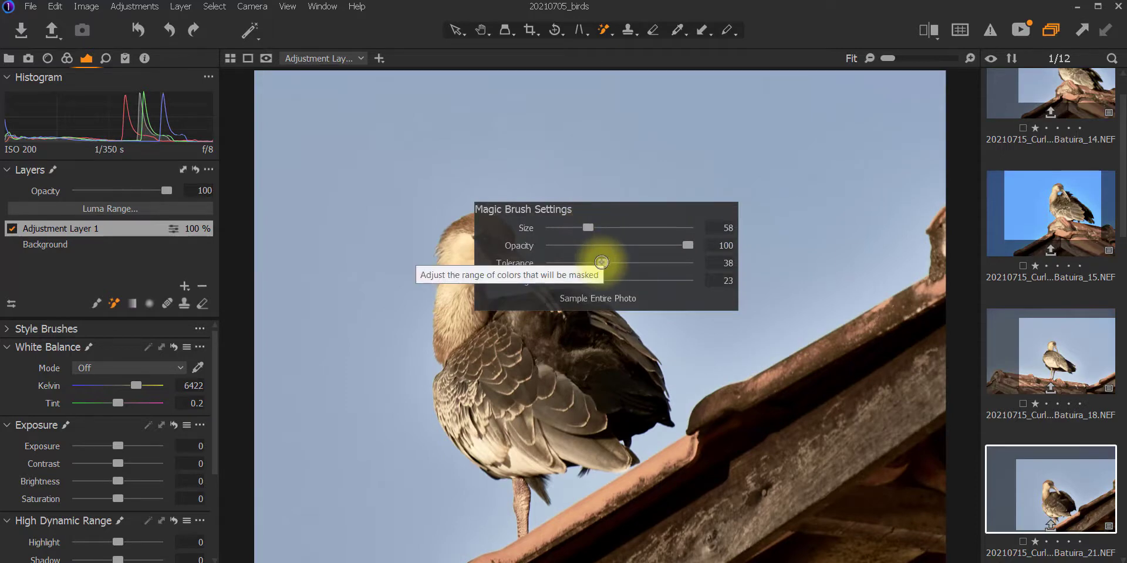
pyautogui.moveTo(601, 262); pyautogui.dragTo(546, 262)
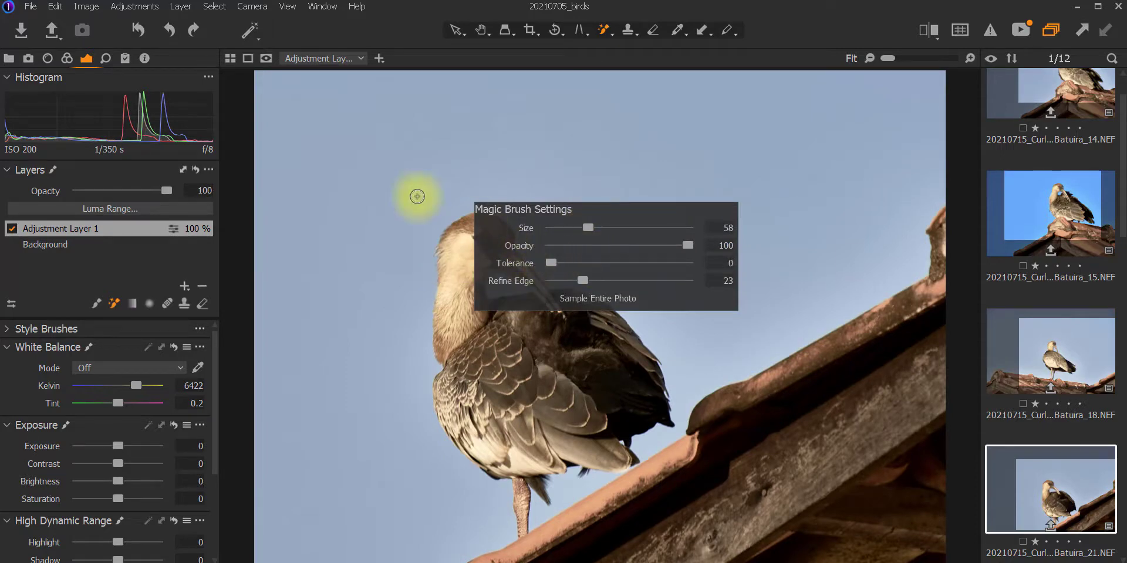
pyautogui.click(378, 265)
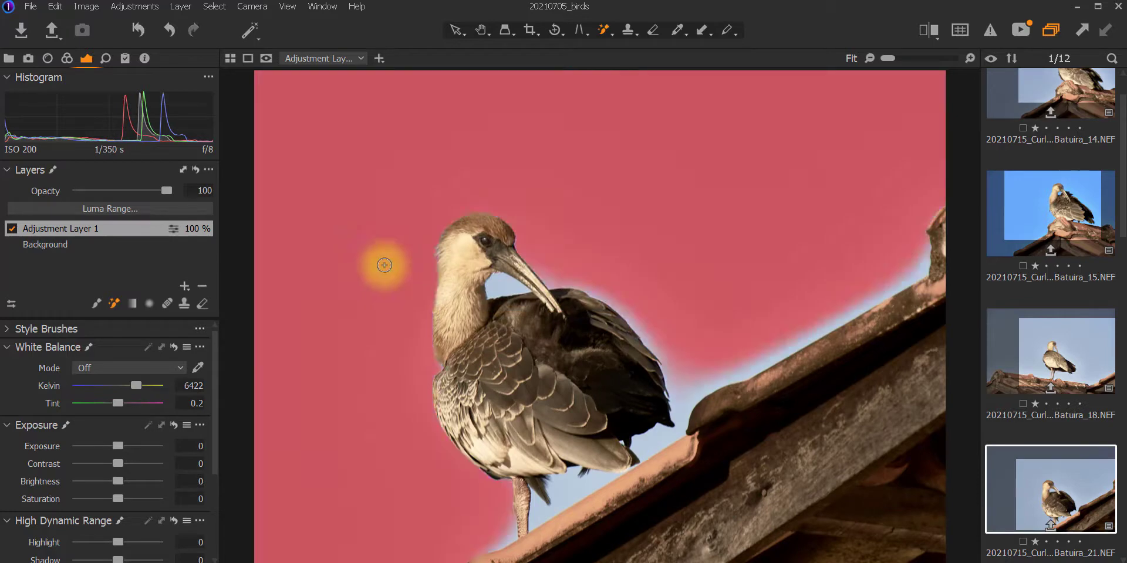
pyautogui.scroll(3, 528, 293)
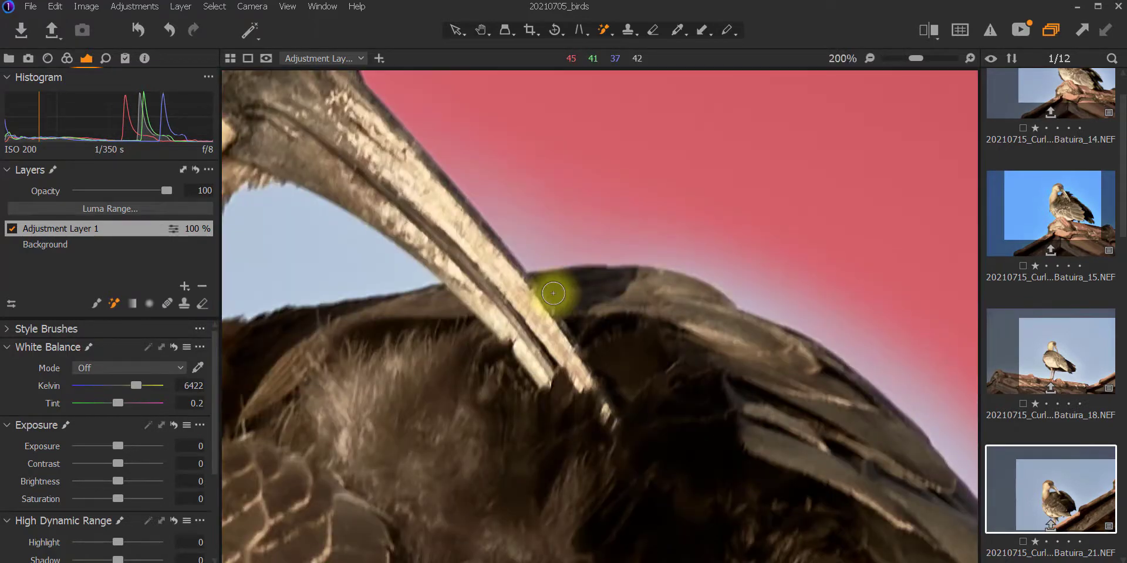
pyautogui.scroll(-3, 553, 293)
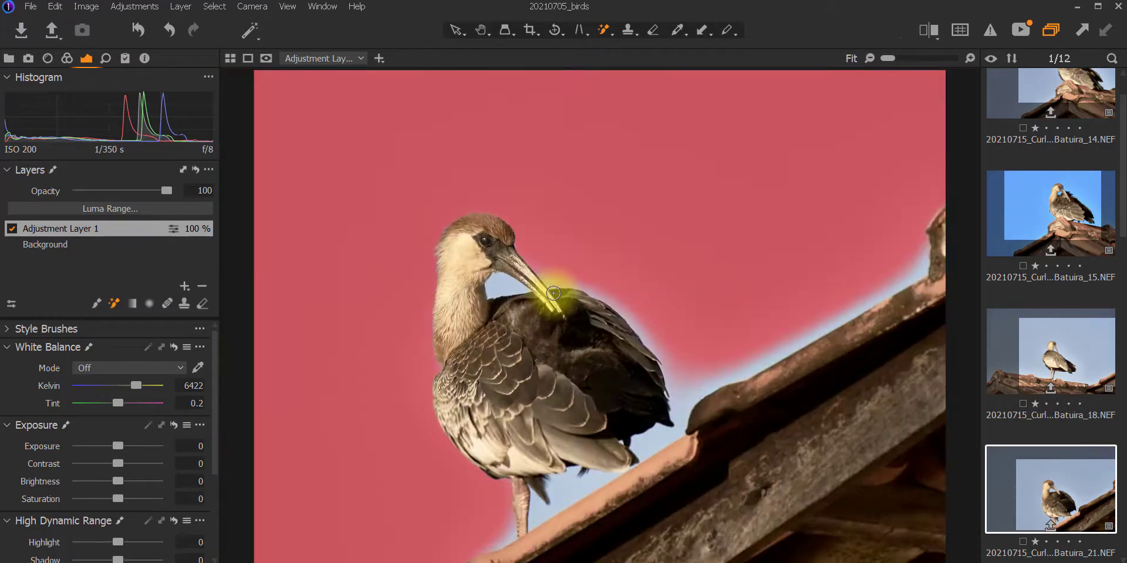
# Undo the mask, raise Magic Brush Tolerance to 100, repaint the sky and zoom to check the spill
pyautogui.hotkey('ctrl', 'z')
pyautogui.rightClick(620, 240)
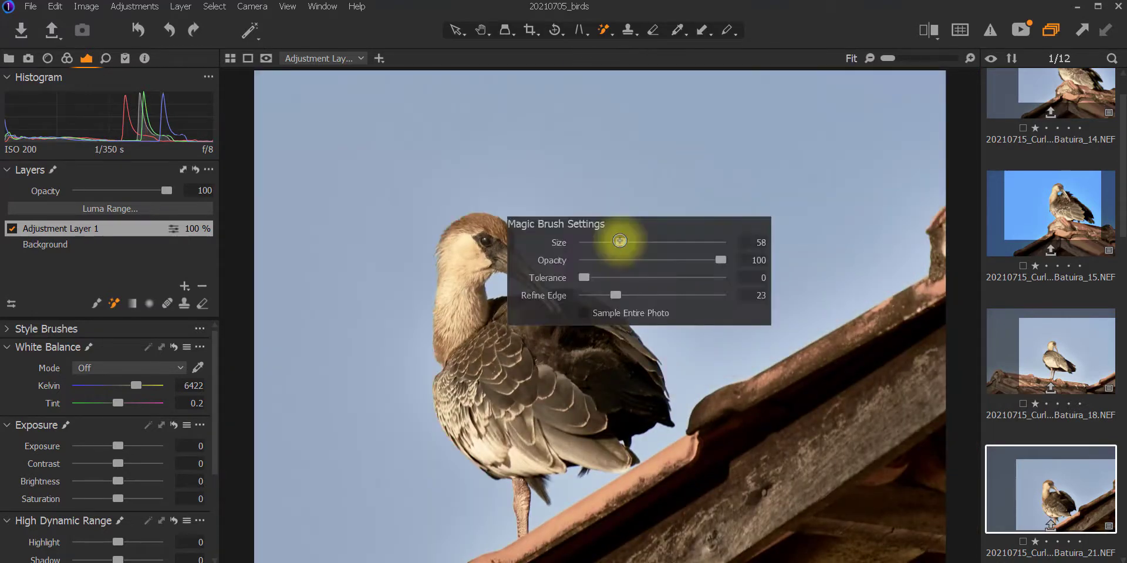
pyautogui.moveTo(585, 278); pyautogui.dragTo(725, 279)
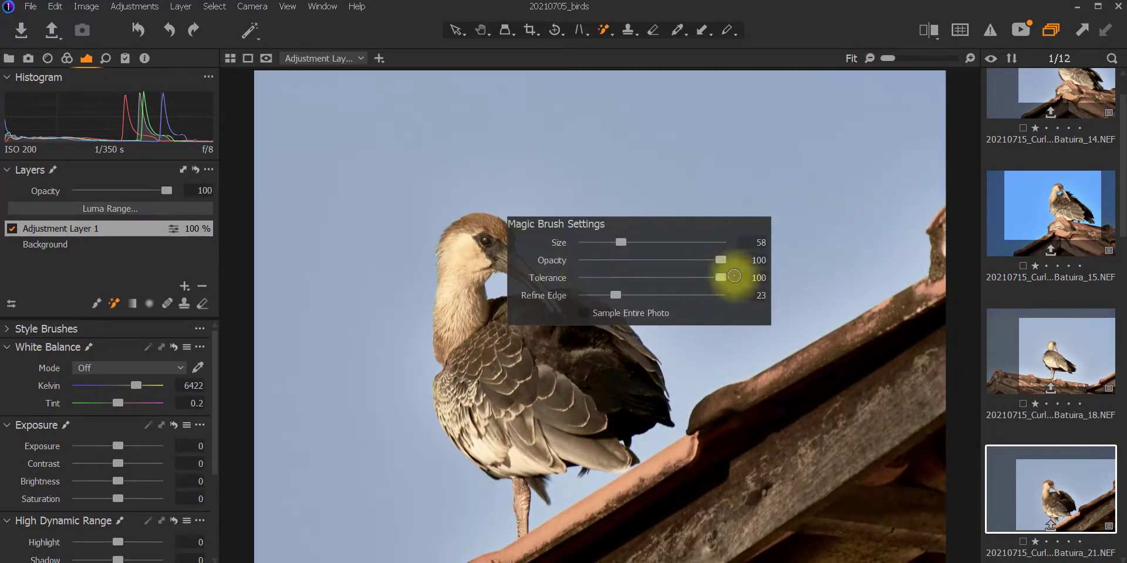
pyautogui.click(589, 177)
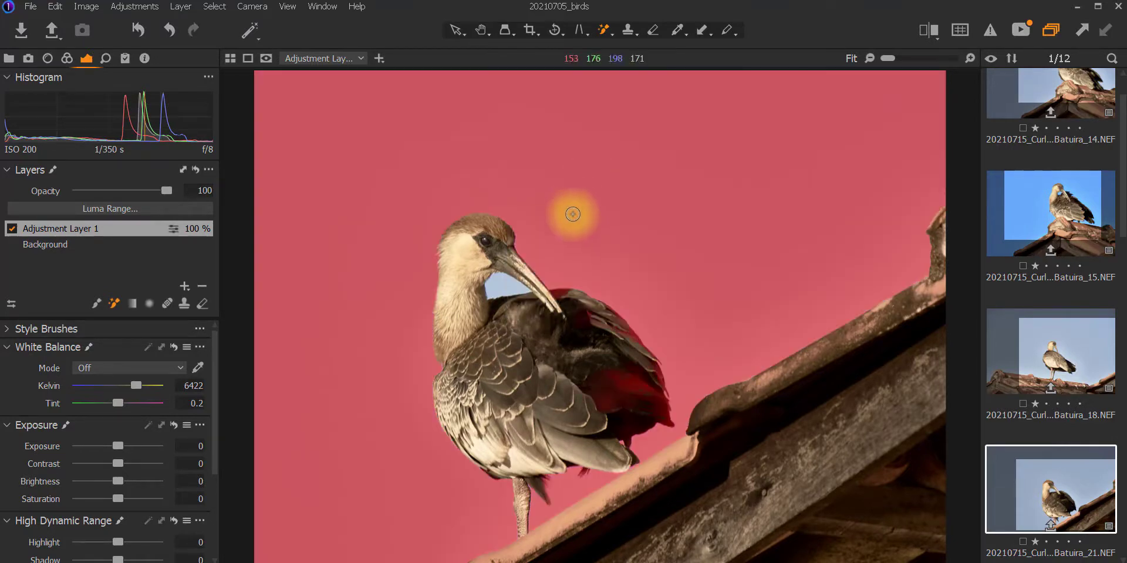
pyautogui.scroll(2, 540, 272)
pyautogui.scroll(3, 551, 274)
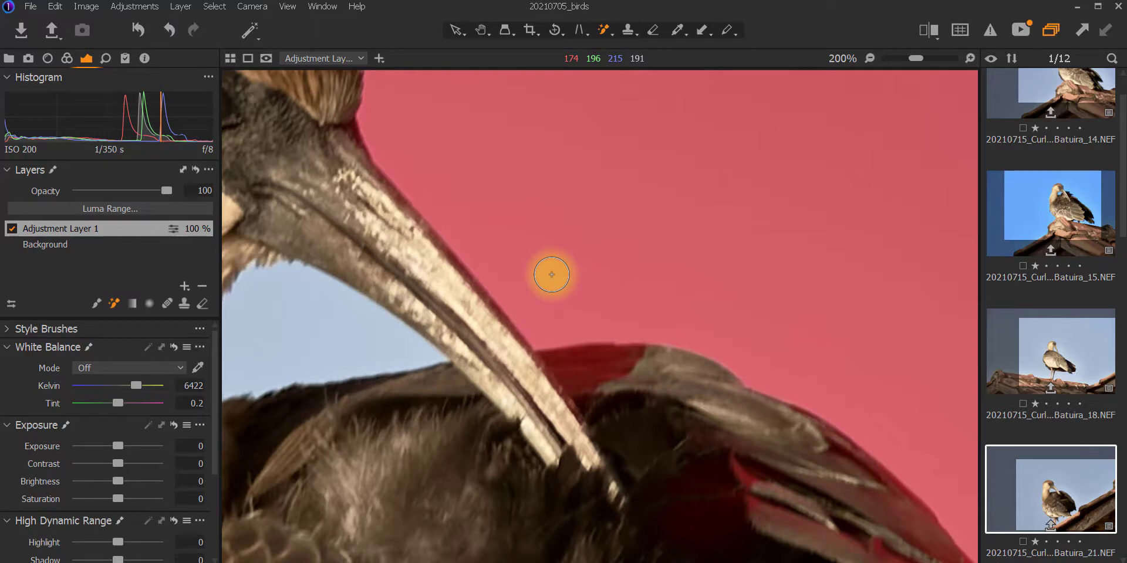
pyautogui.scroll(-4, 551, 274)
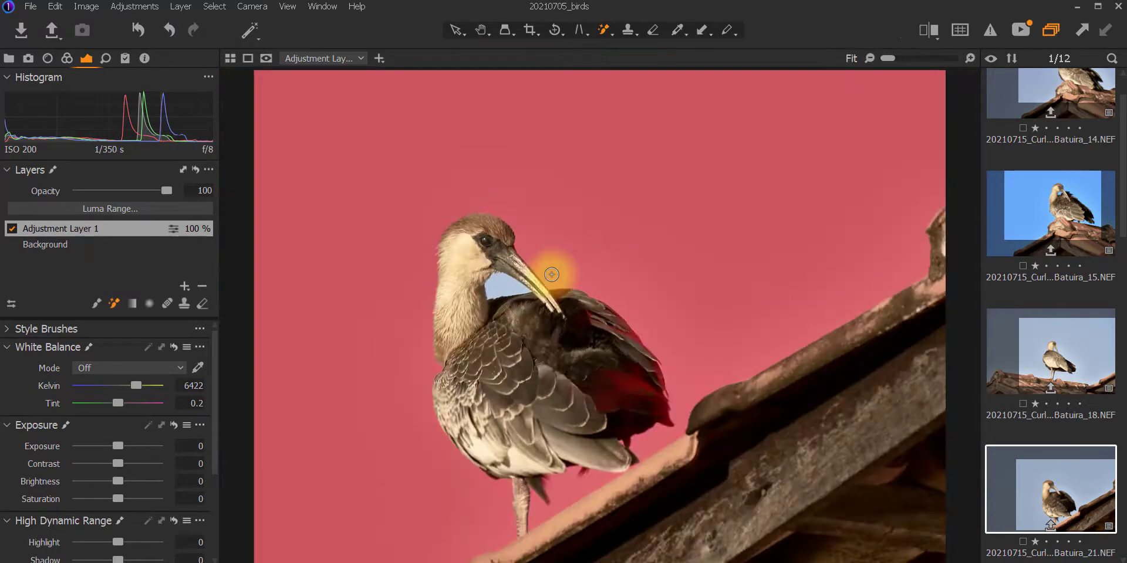
# Undo the spilled mask, set Tolerance to 30, adjust Refine Edge and repaint the sky
pyautogui.hotkey('ctrl', 'z')
pyautogui.rightClick(551, 275)
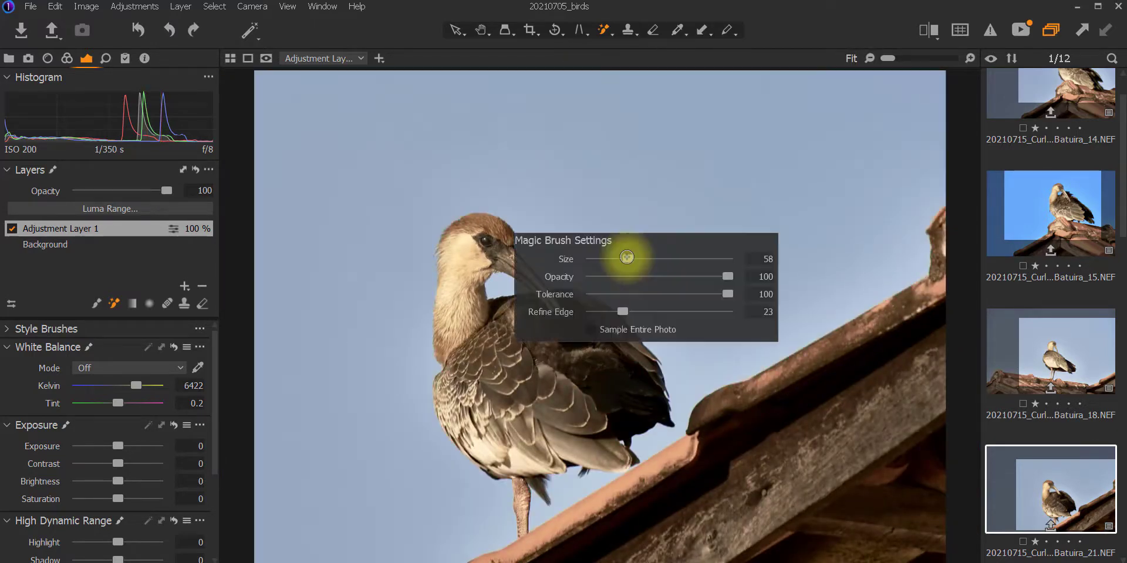
pyautogui.click(633, 293)
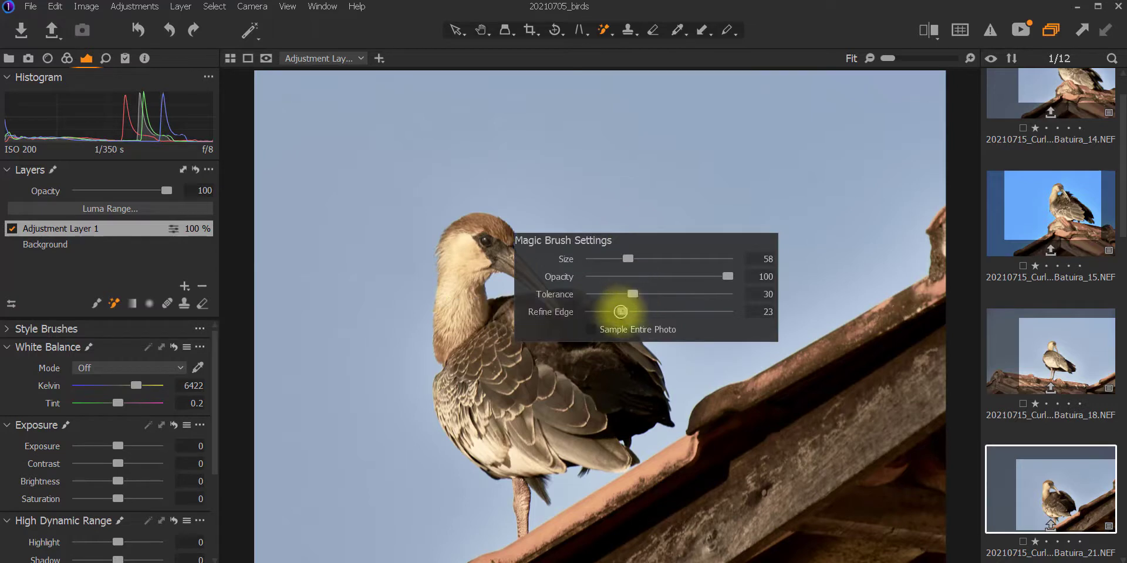
pyautogui.moveTo(620, 311); pyautogui.dragTo(587, 312)
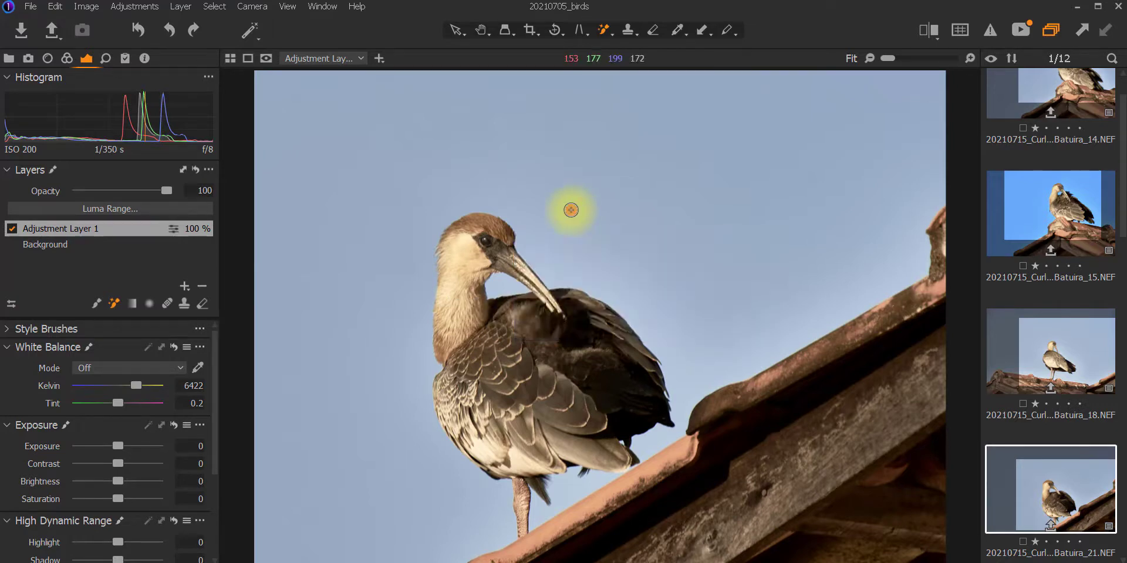
pyautogui.click(570, 210)
# Zoom in to inspect the new sky mask and enlarge the brush size
pyautogui.scroll(2, 528, 320)
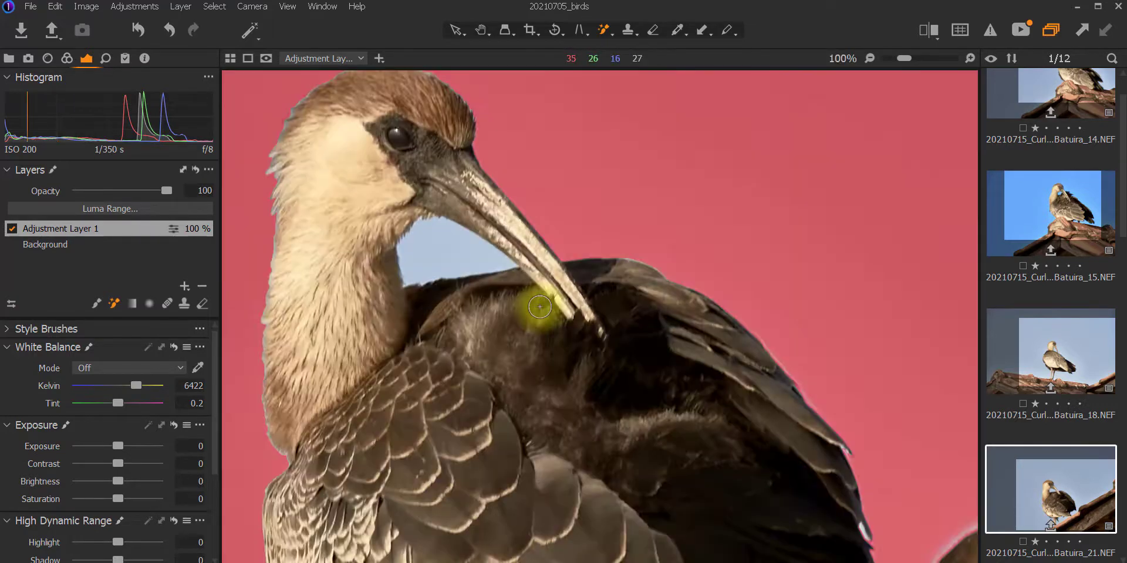
pyautogui.scroll(1, 540, 306)
pyautogui.press(']')
pyautogui.scroll(-1, 540, 307)
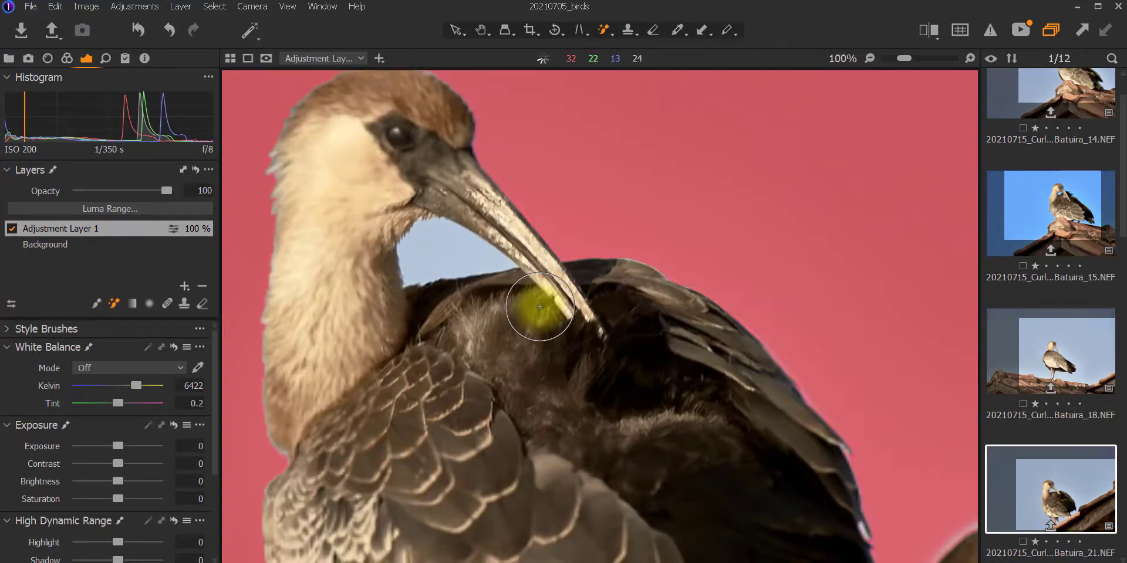
pyautogui.scroll(-2, 540, 307)
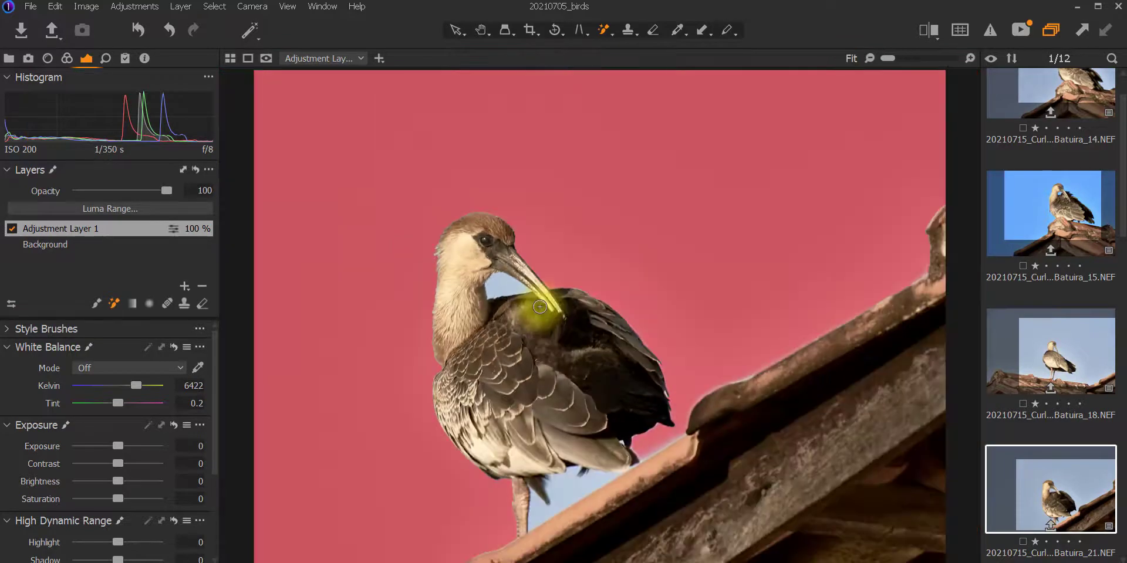
# Set Magic Brush Refine Edge to 100, repaint the sky and zoom in to inspect the softer mask
pyautogui.press('m')
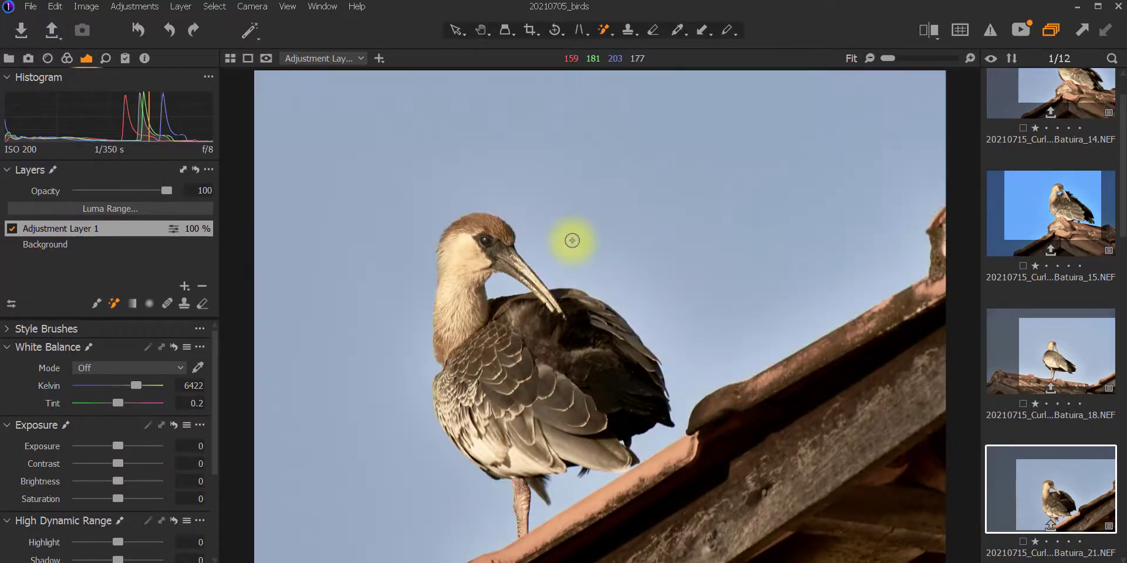
pyautogui.rightClick(574, 239)
pyautogui.moveTo(534, 296); pyautogui.dragTo(711, 297)
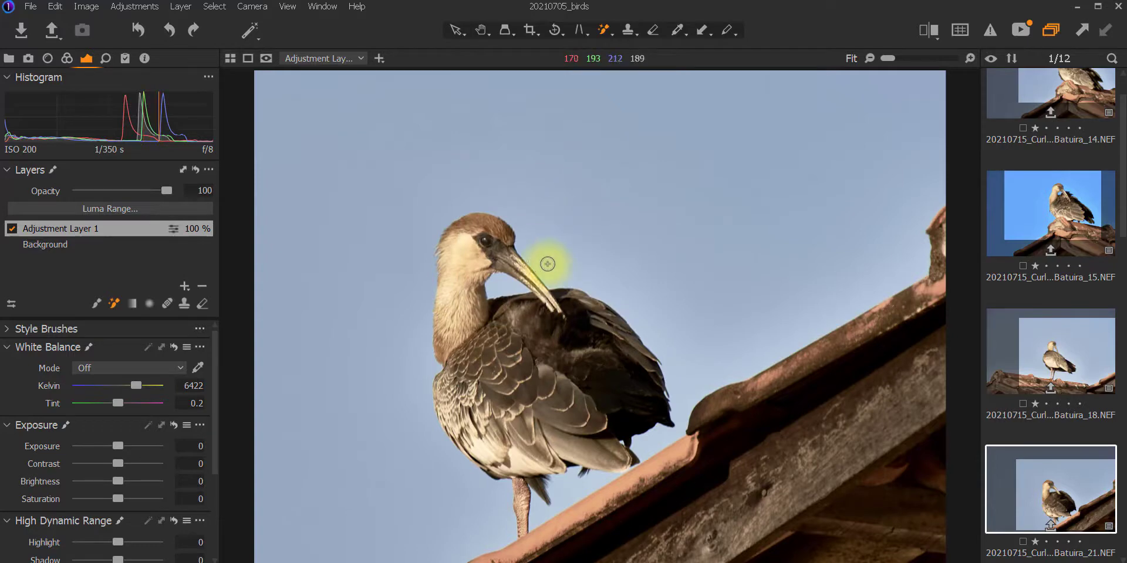
pyautogui.click(549, 263)
pyautogui.scroll(2, 548, 263)
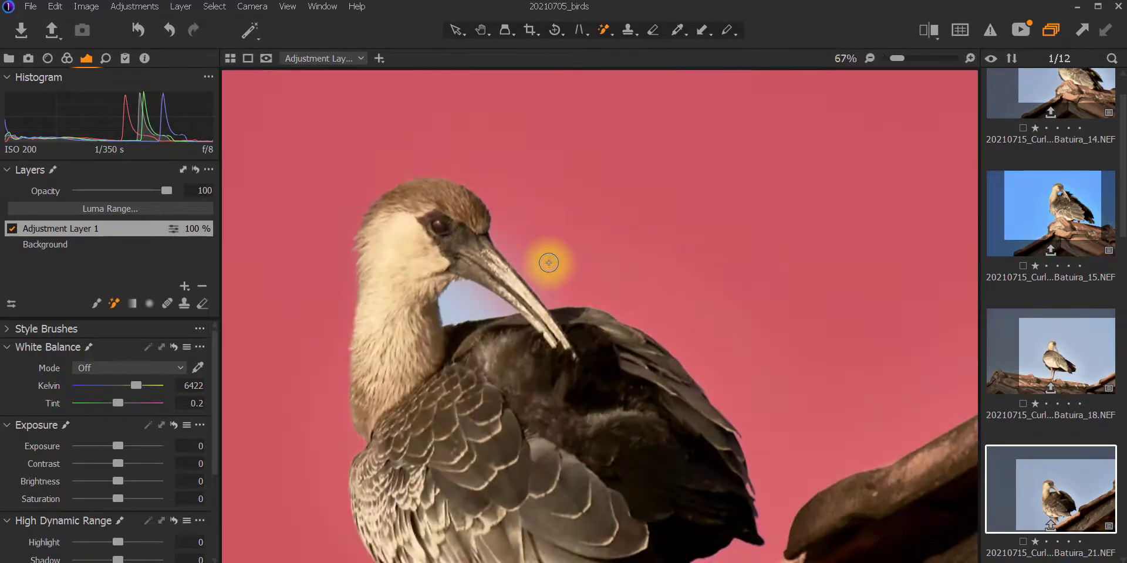
pyautogui.scroll(2, 548, 263)
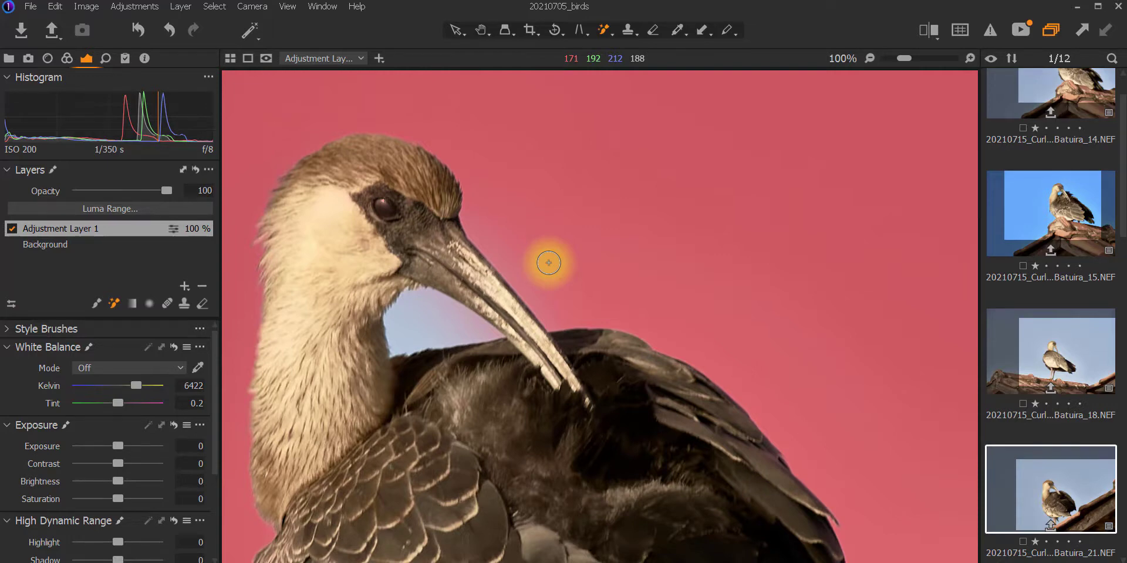
pyautogui.scroll(-2, 548, 263)
# Undo the refined sky mask and enable Sample Entire Photo in the Magic Brush settings
pyautogui.hotkey('ctrl', 'z')
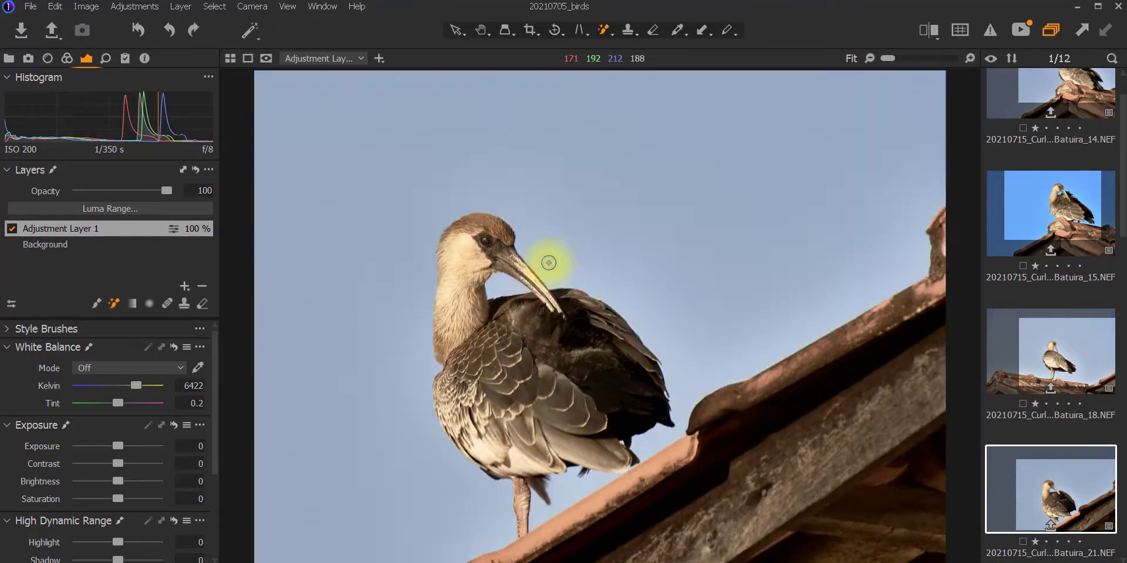
pyautogui.rightClick(548, 263)
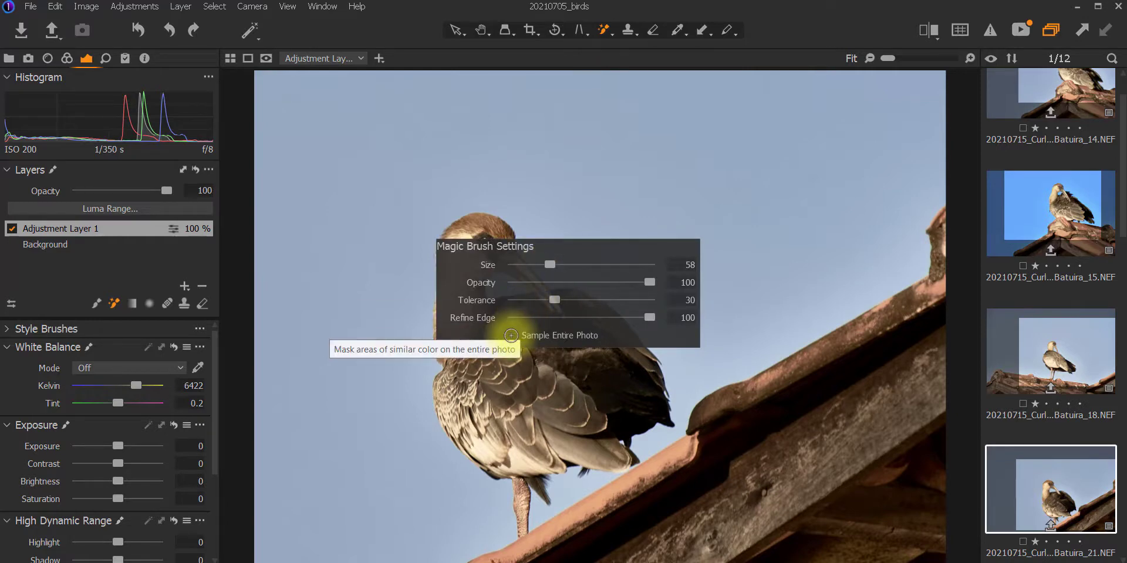
pyautogui.click(511, 335)
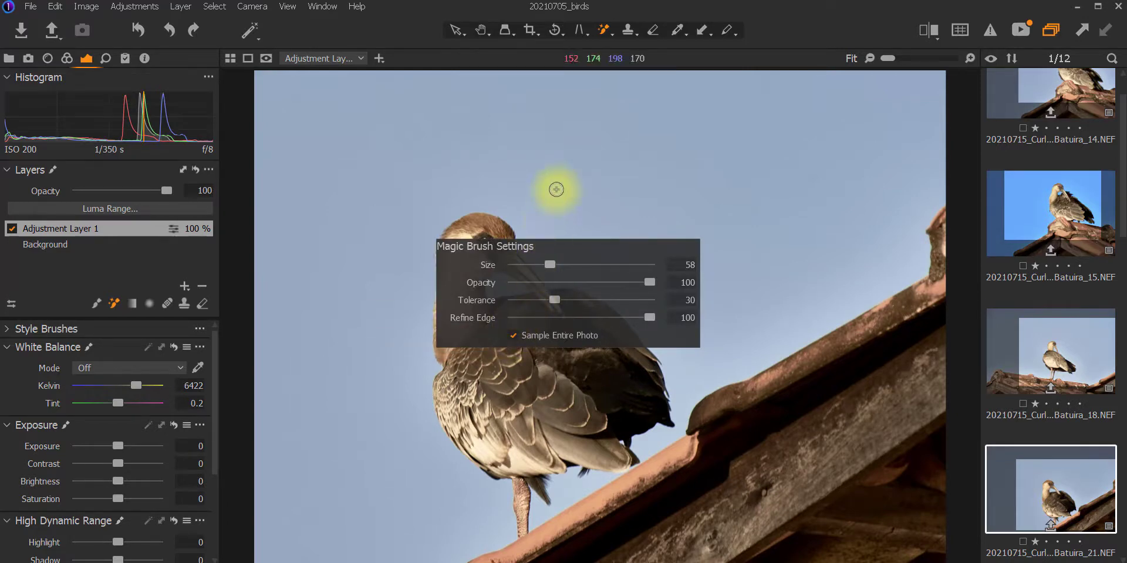
# Test the whole-photo sky mask on the sky and inspect it at 100% zoom
pyautogui.click(555, 262)
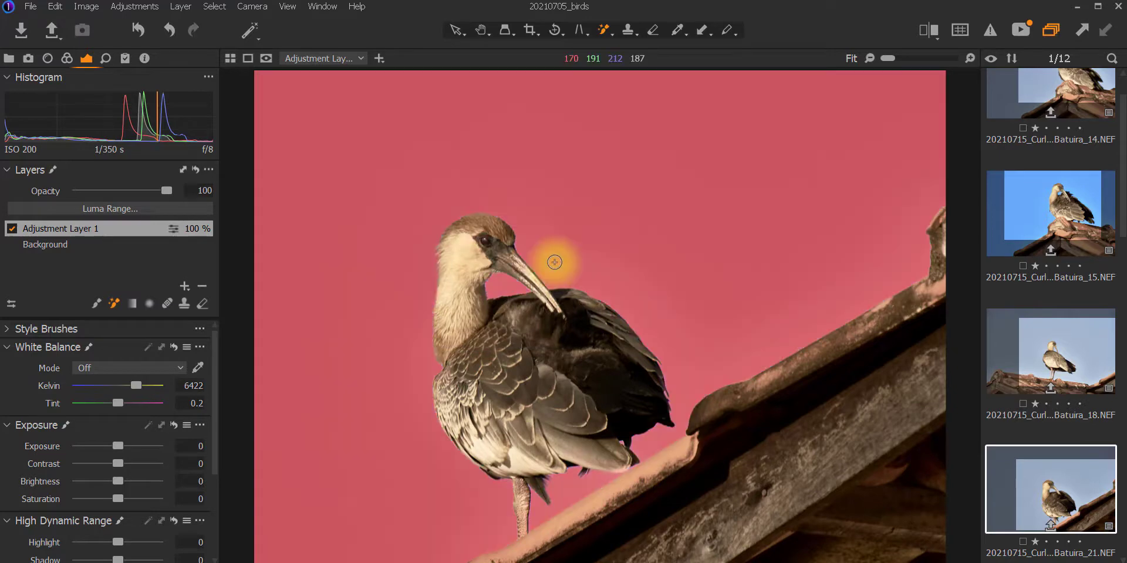
pyautogui.scroll(2, 534, 277)
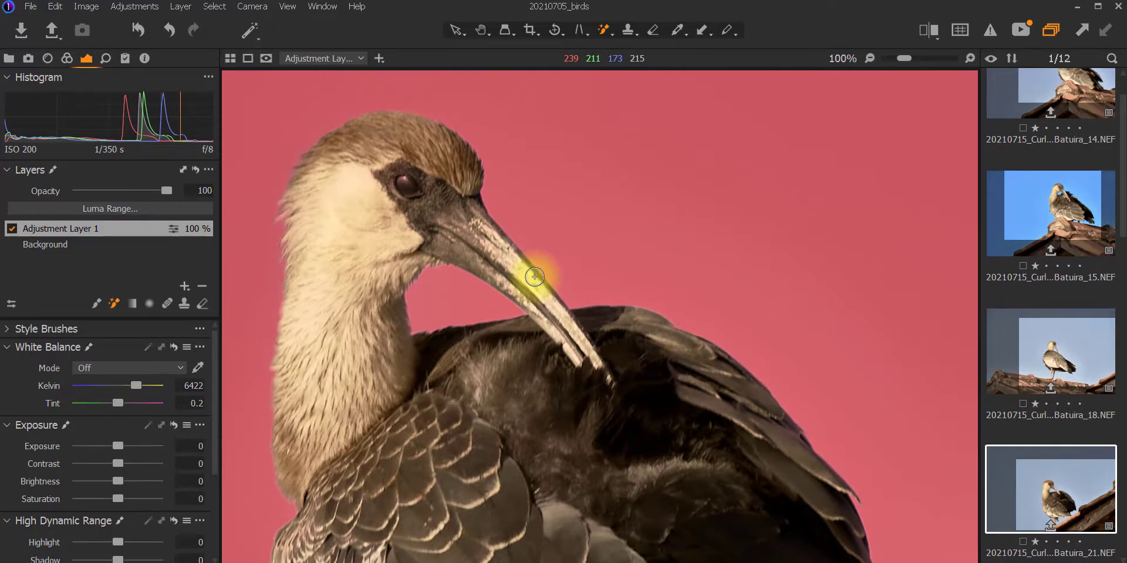
pyautogui.scroll(-3, 534, 277)
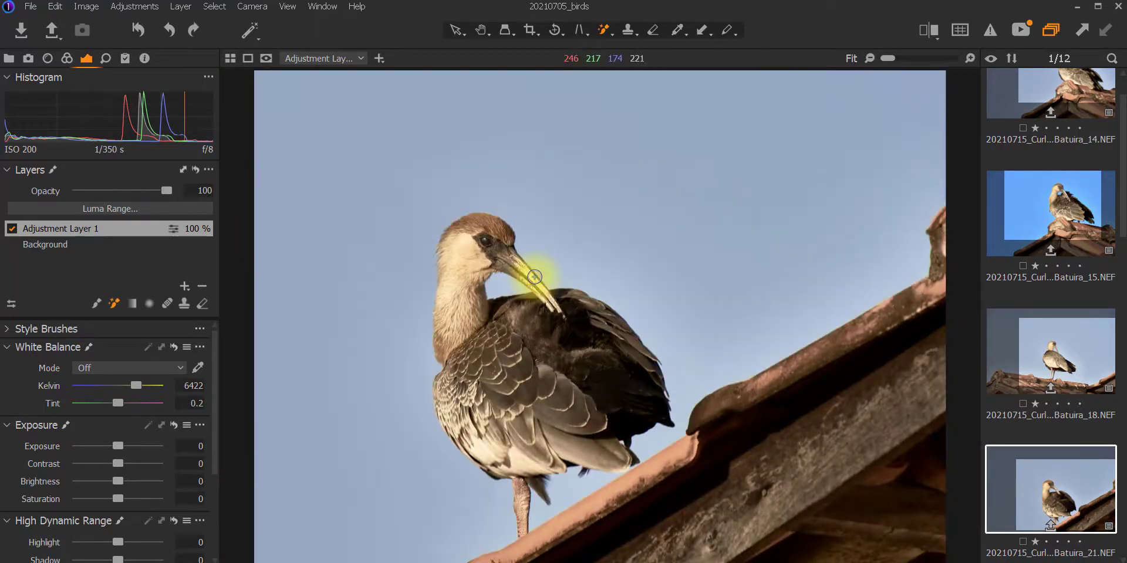
# Check the Magic Brush settings, mask the sky around the bird, and zoom to the beak
pyautogui.rightClick(578, 233)
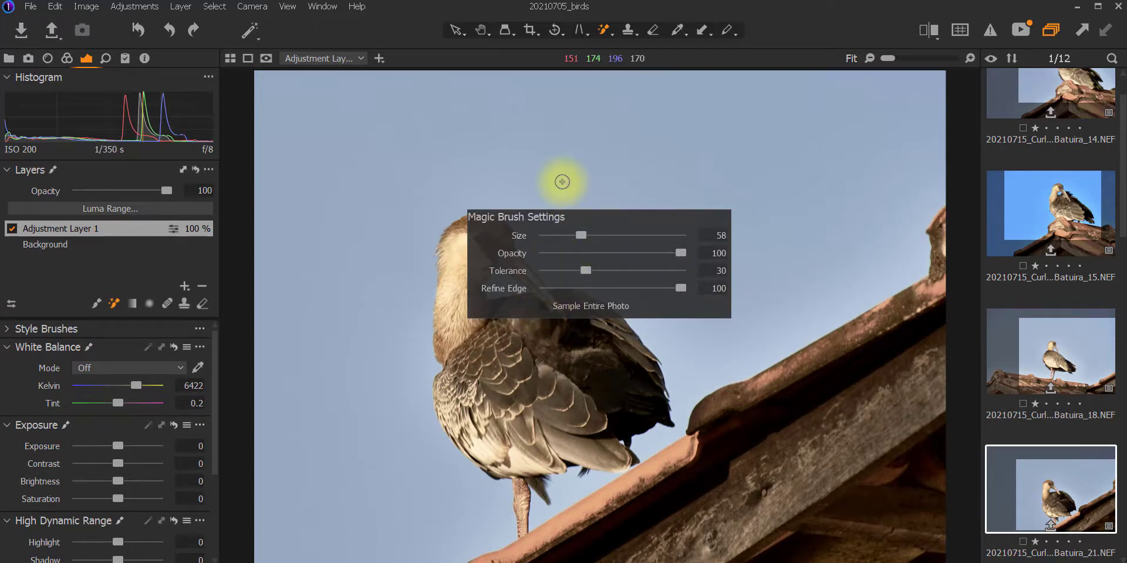
pyautogui.click(566, 223)
pyautogui.scroll(5, 531, 280)
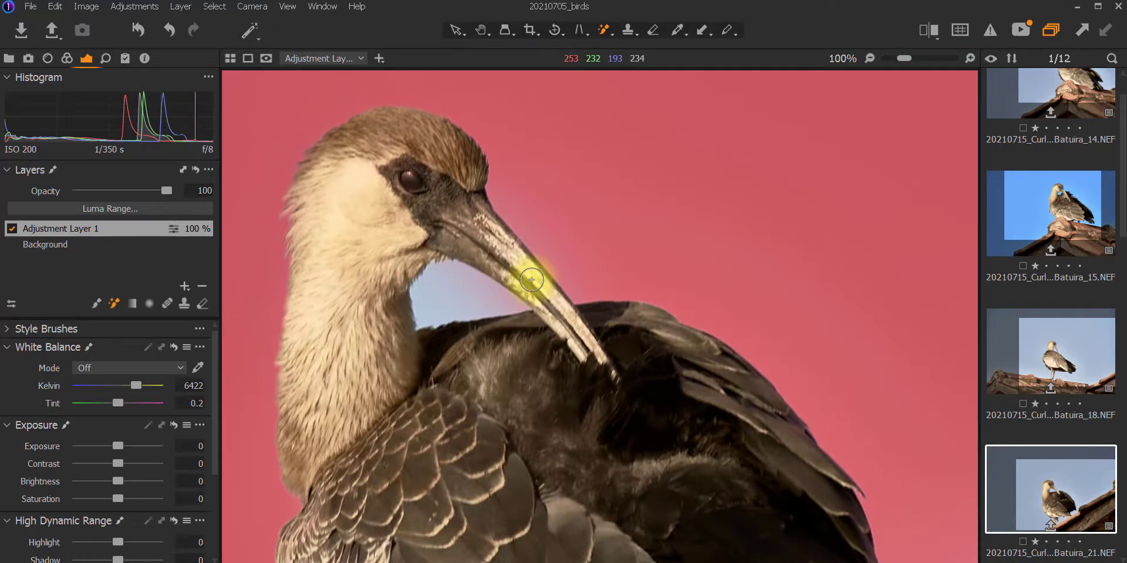
# Erase the neck-to-beak mask gap with a size 26 Erase Mask brush, then fit the photo
pyautogui.click(203, 306)
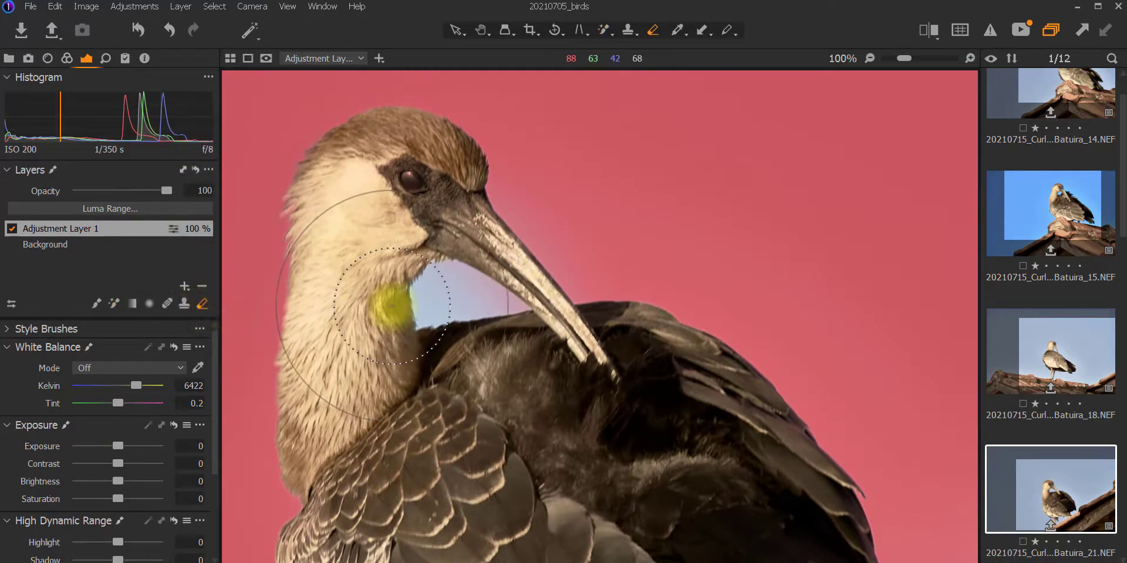
pyautogui.rightClick(392, 307)
pyautogui.moveTo(392, 307); pyautogui.dragTo(372, 308)
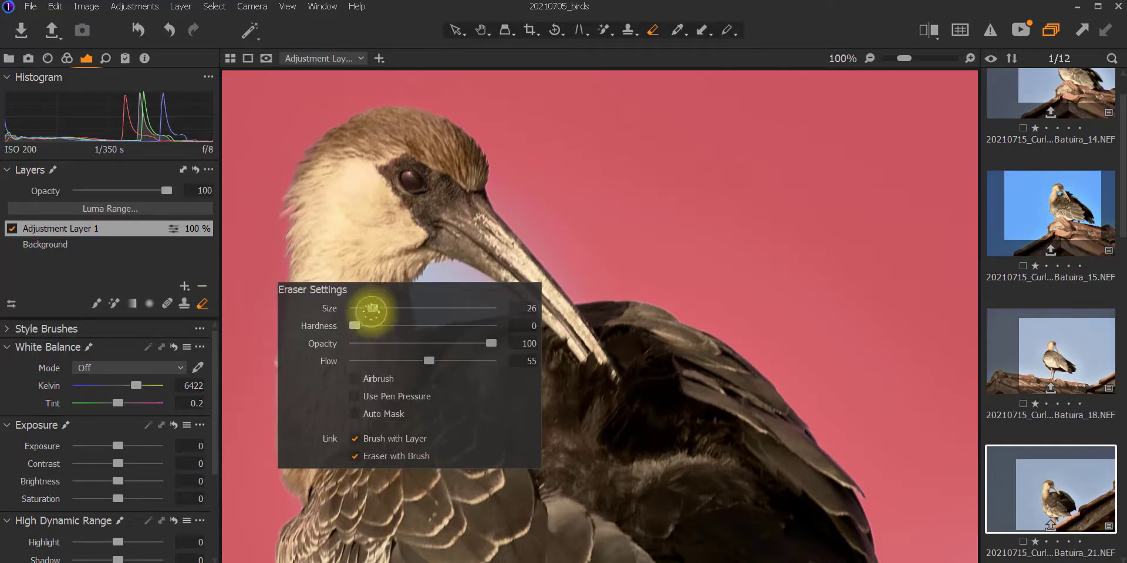
pyautogui.moveTo(405, 245)
pyautogui.mouseDown()
pyautogui.moveTo(516, 306)
pyautogui.moveTo(455, 276)
pyautogui.moveTo(485, 296)
pyautogui.moveTo(435, 294)
pyautogui.moveTo(516, 295)
pyautogui.moveTo(473, 305)
pyautogui.mouseUp()
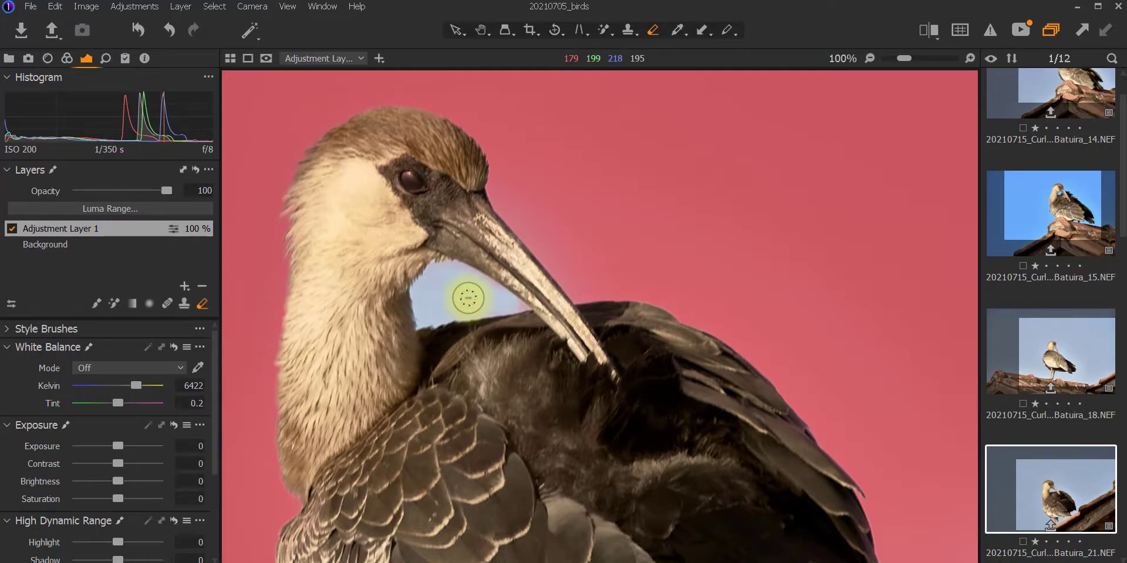
pyautogui.hotkey('ctrl', '0')
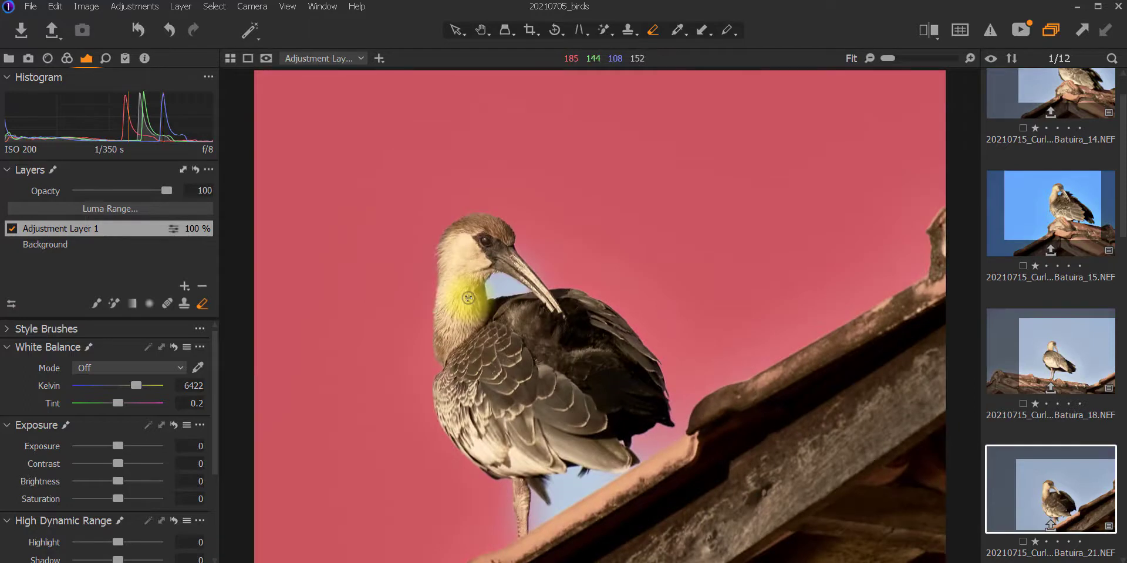